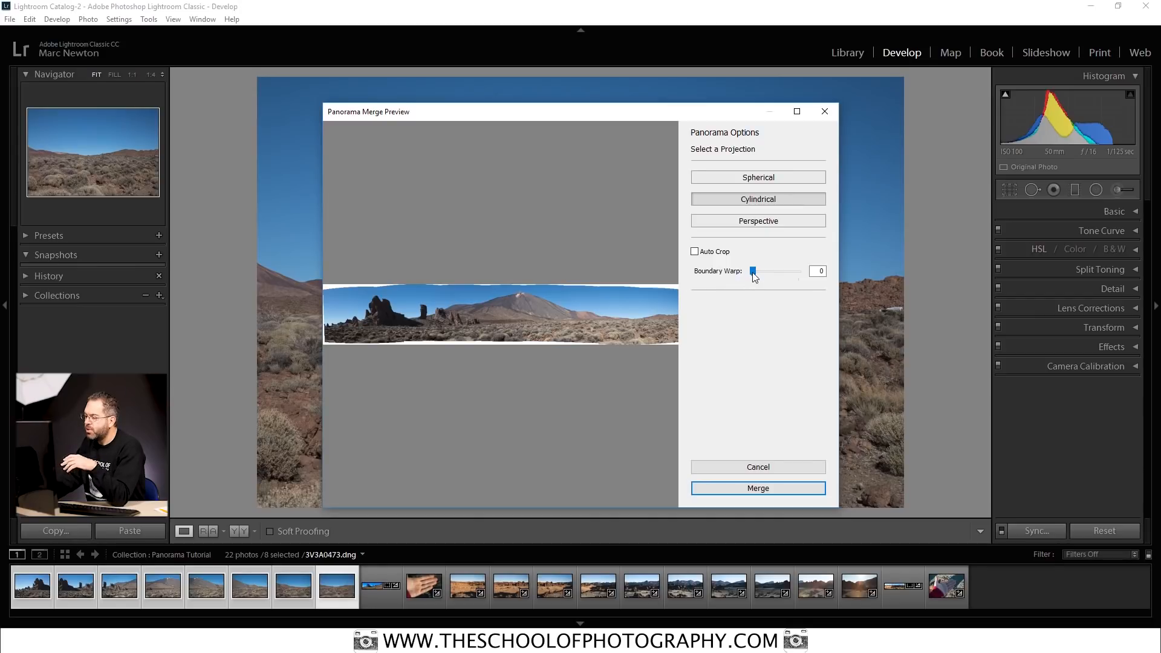
# Step: Merge the cylindrical panorama with Auto Crop enabled and Boundary Warp at 0, after trying Boundary Warp at 100
pyautogui.moveTo(753, 273); pyautogui.dragTo(809, 282)
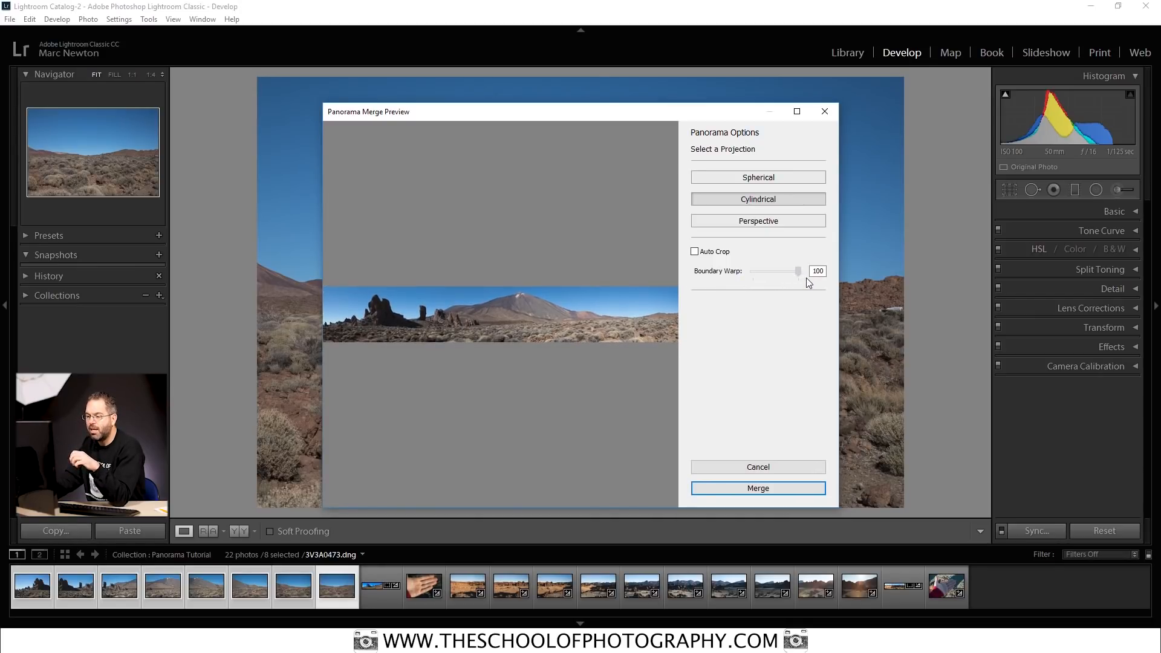
pyautogui.moveTo(806, 278); pyautogui.dragTo(748, 279)
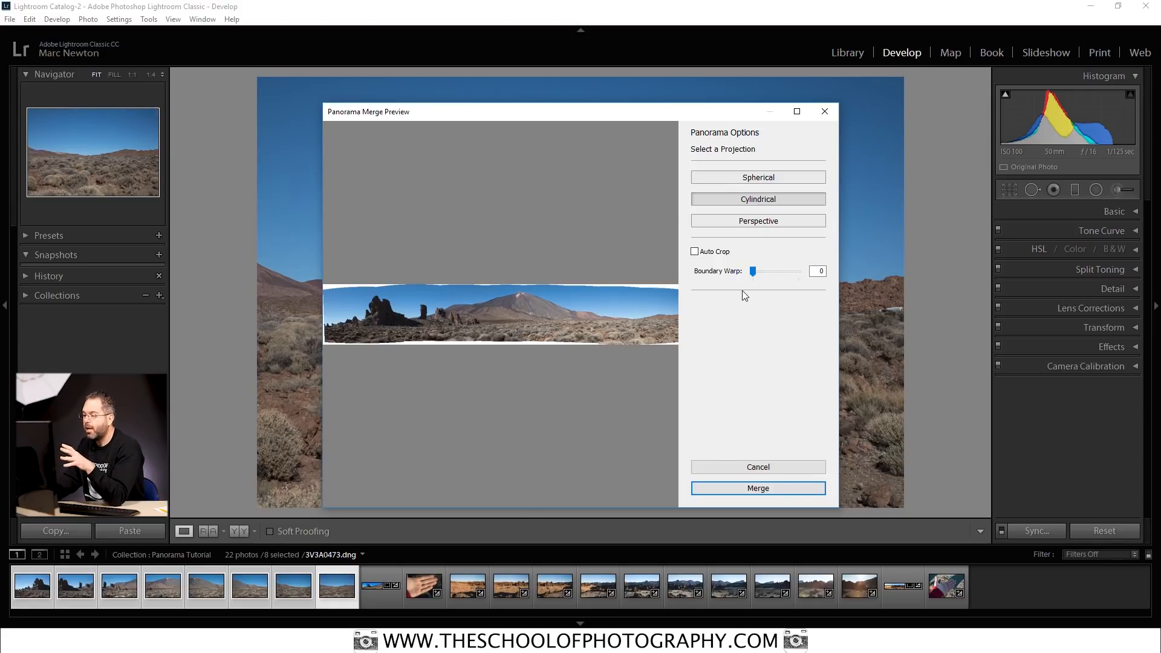
pyautogui.click(694, 251)
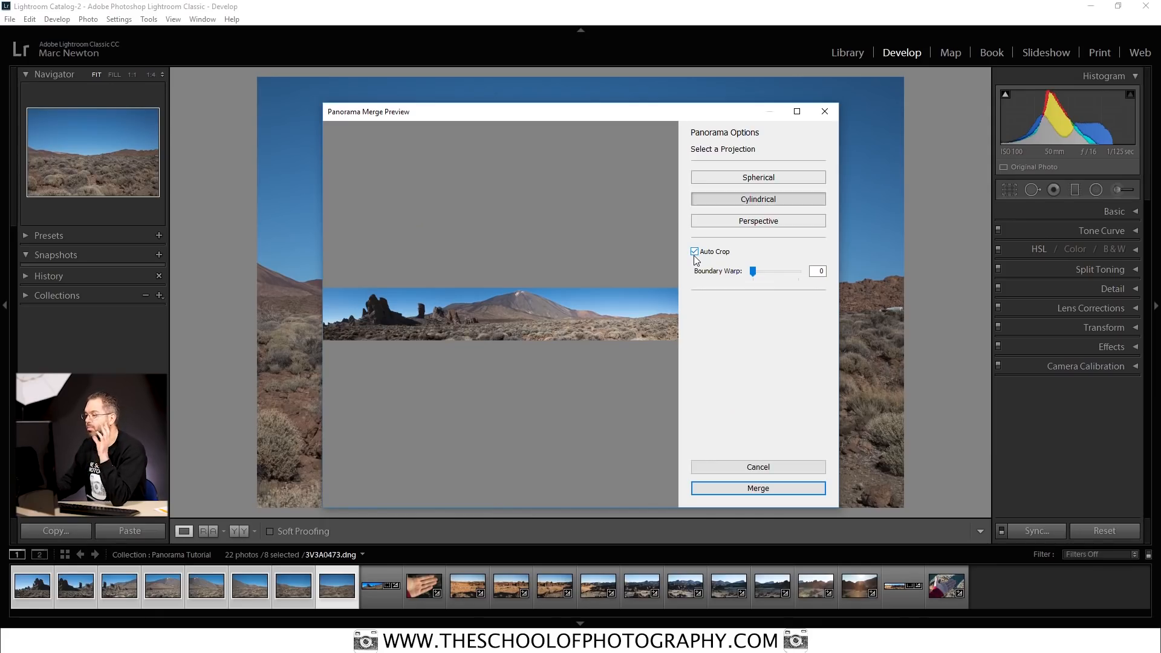
pyautogui.click(792, 488)
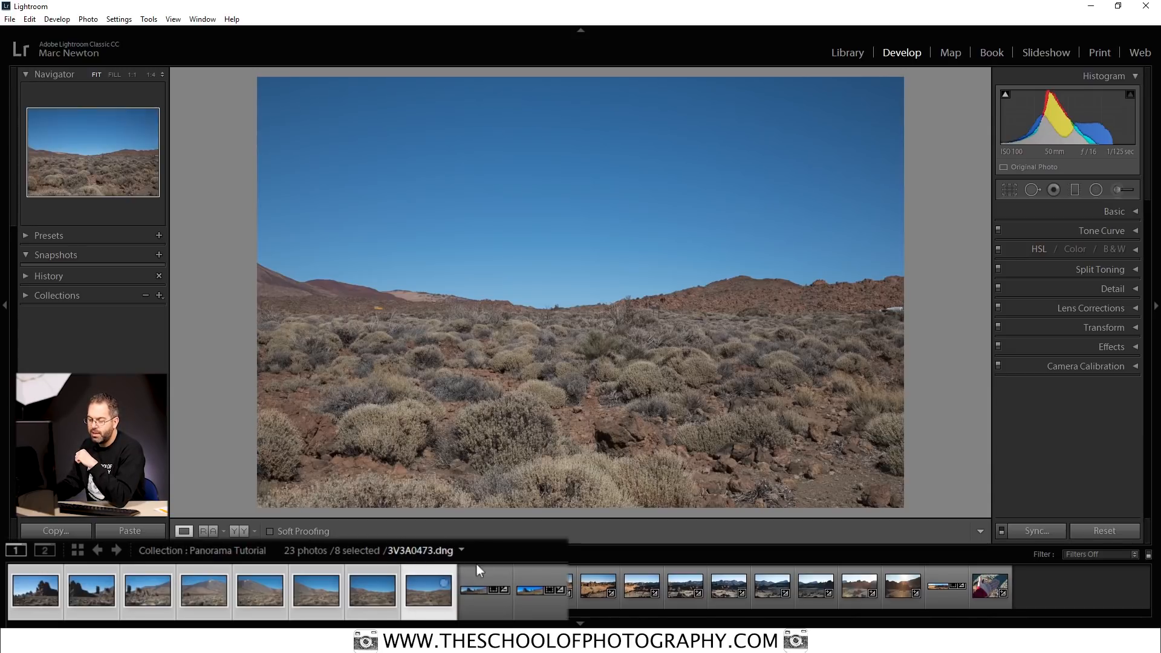
# Step: Open the merged panorama 3V3A0473-Pano.dng for editing, comparing it with the source photo 3V3A0473.dng
pyautogui.click(488, 611)
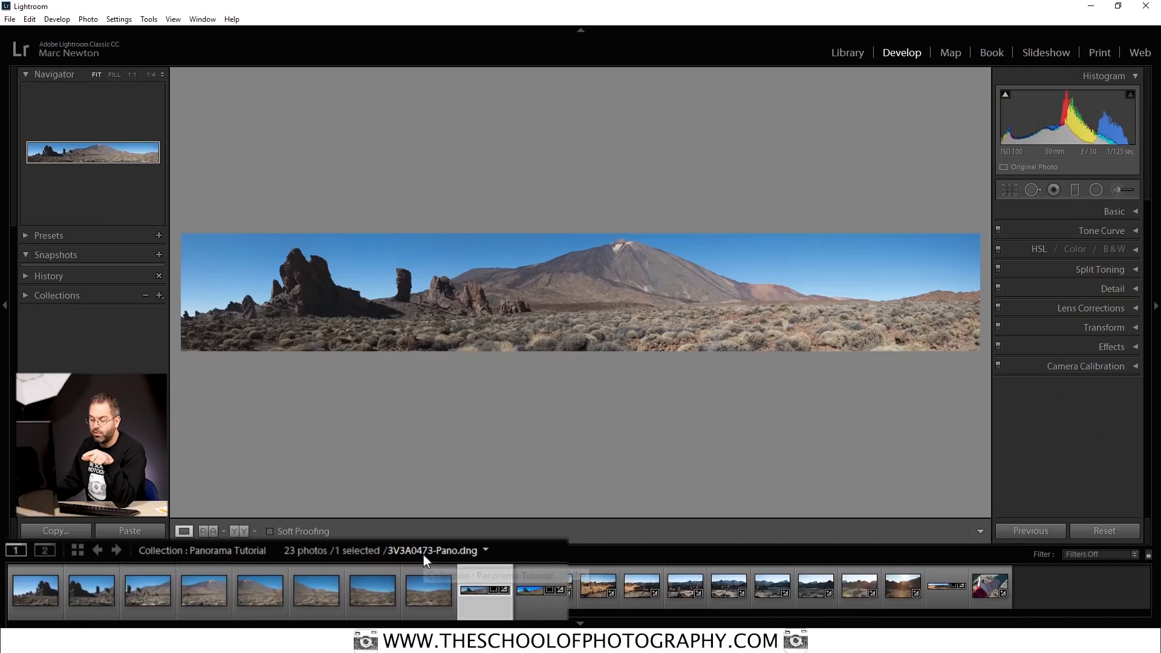
pyautogui.click(433, 617)
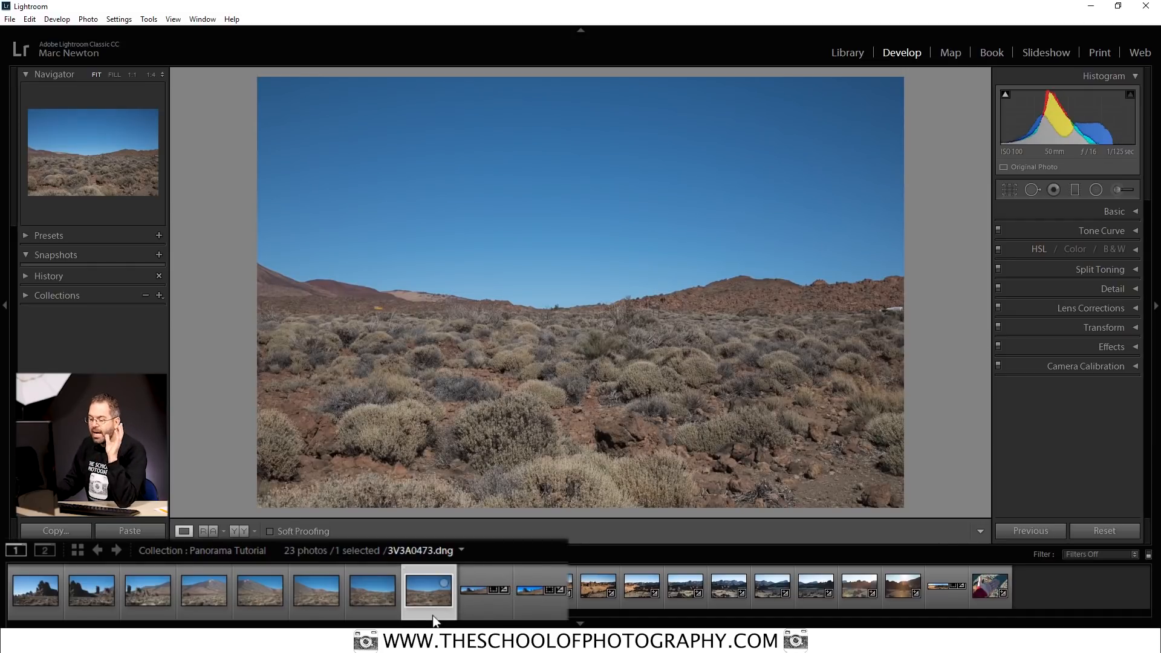
pyautogui.click(492, 610)
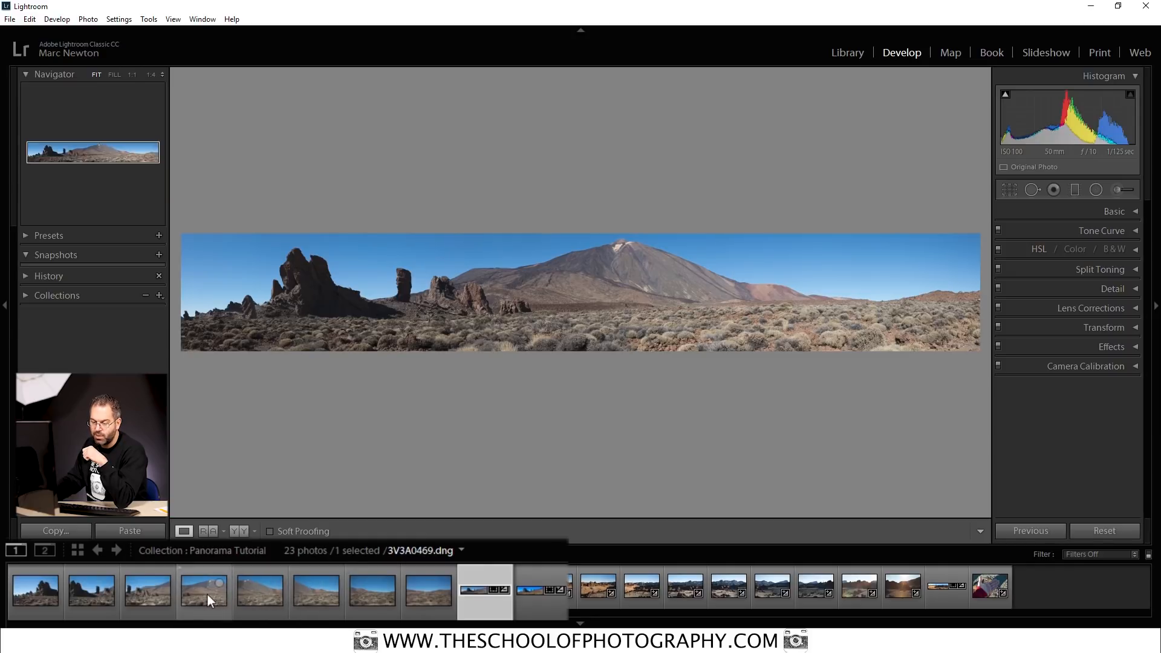
# Step: Examine the mountain's summit and slopes in the merged panorama at 1:1 and return to the fitted view
pyautogui.click(635, 264)
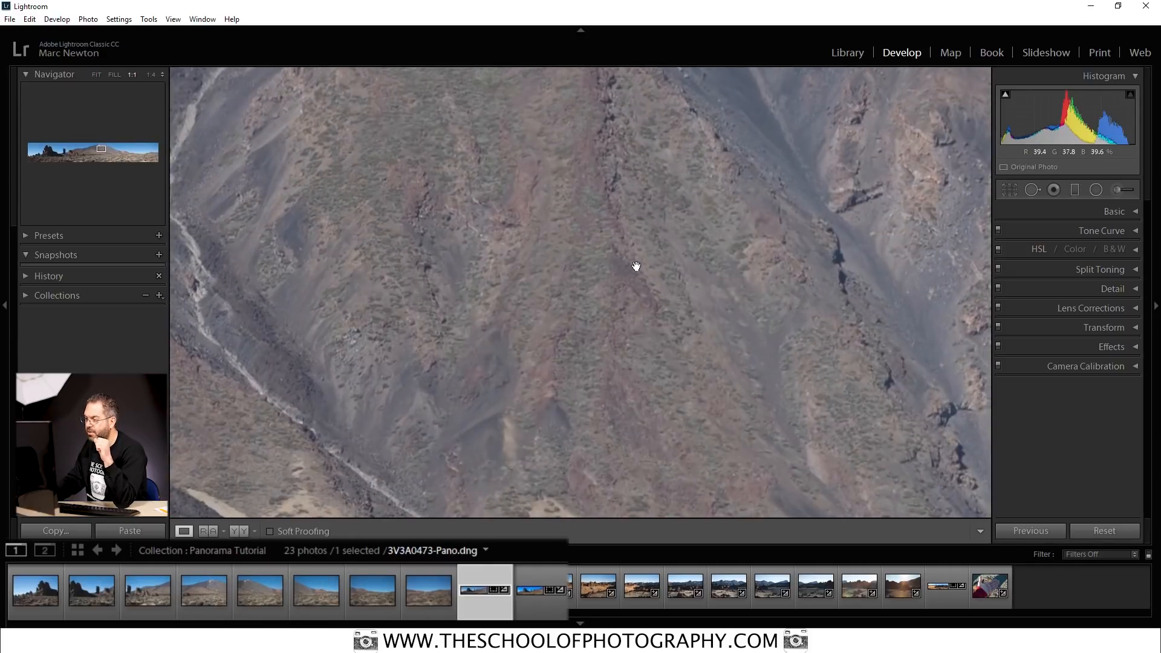
pyautogui.scroll(5, 660, 215)
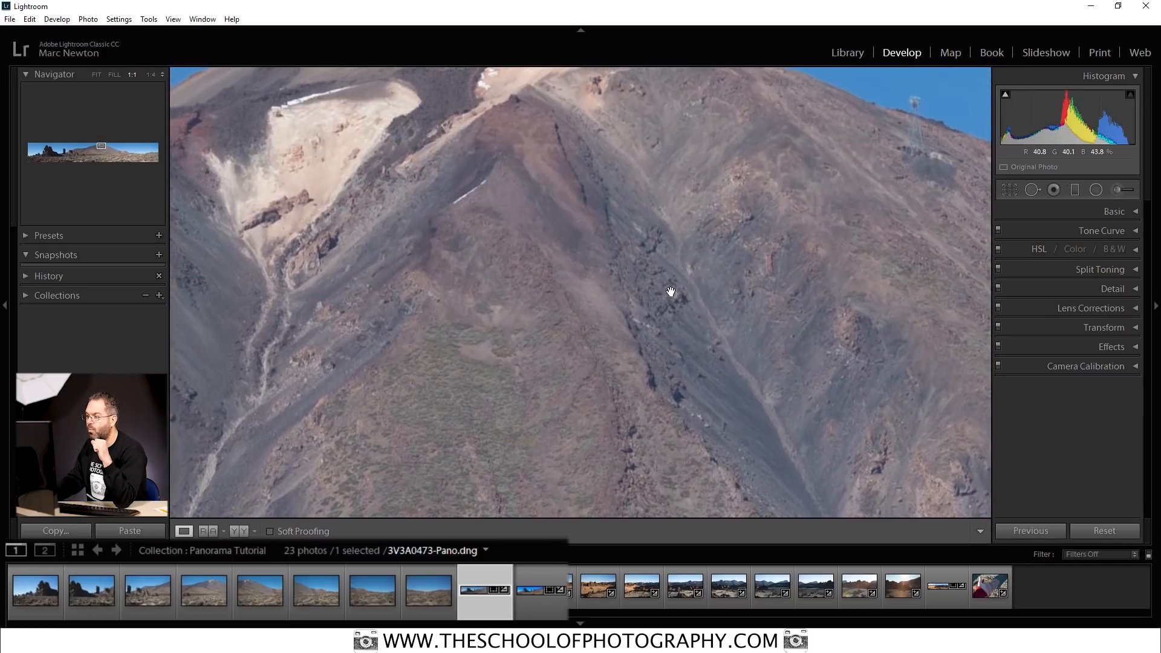
pyautogui.moveTo(660, 228); pyautogui.dragTo(731, 294)
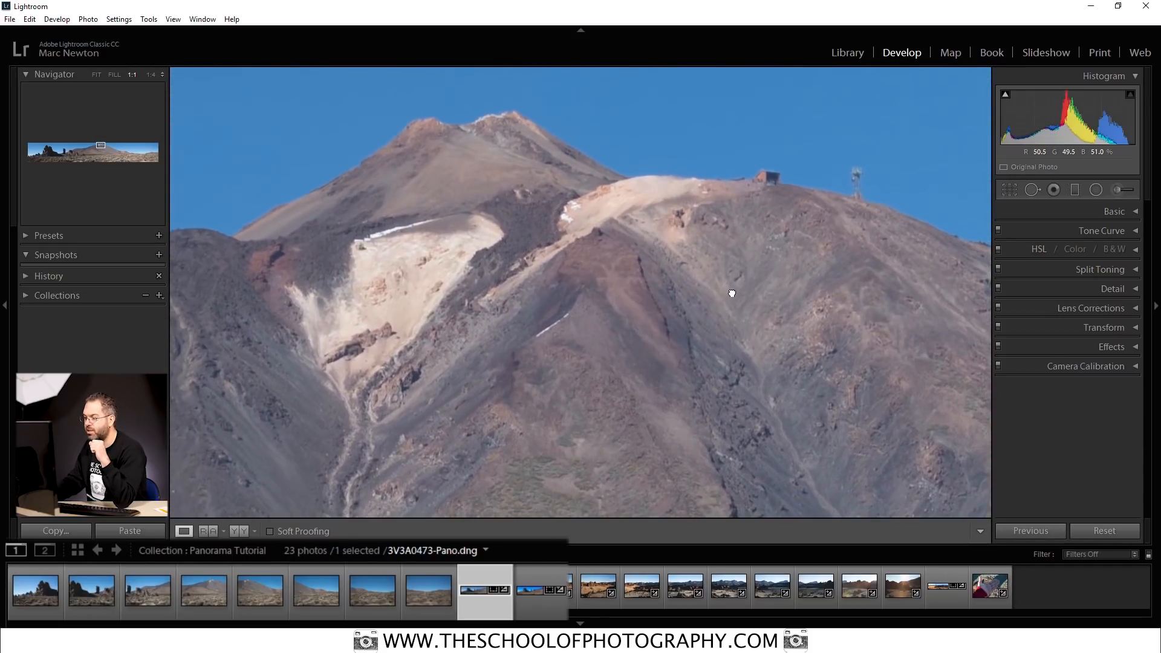
pyautogui.moveTo(843, 326); pyautogui.dragTo(650, 275)
pyautogui.moveTo(809, 303); pyautogui.dragTo(695, 171)
pyautogui.moveTo(813, 265); pyautogui.dragTo(733, 176)
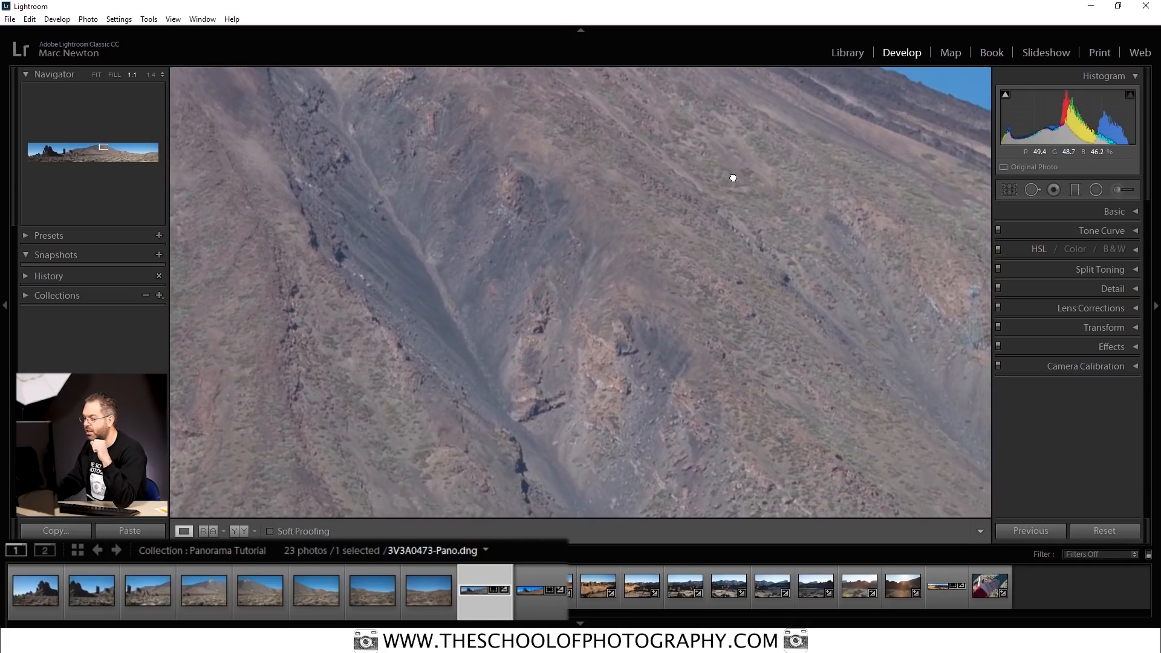
pyautogui.moveTo(818, 311); pyautogui.dragTo(726, 234)
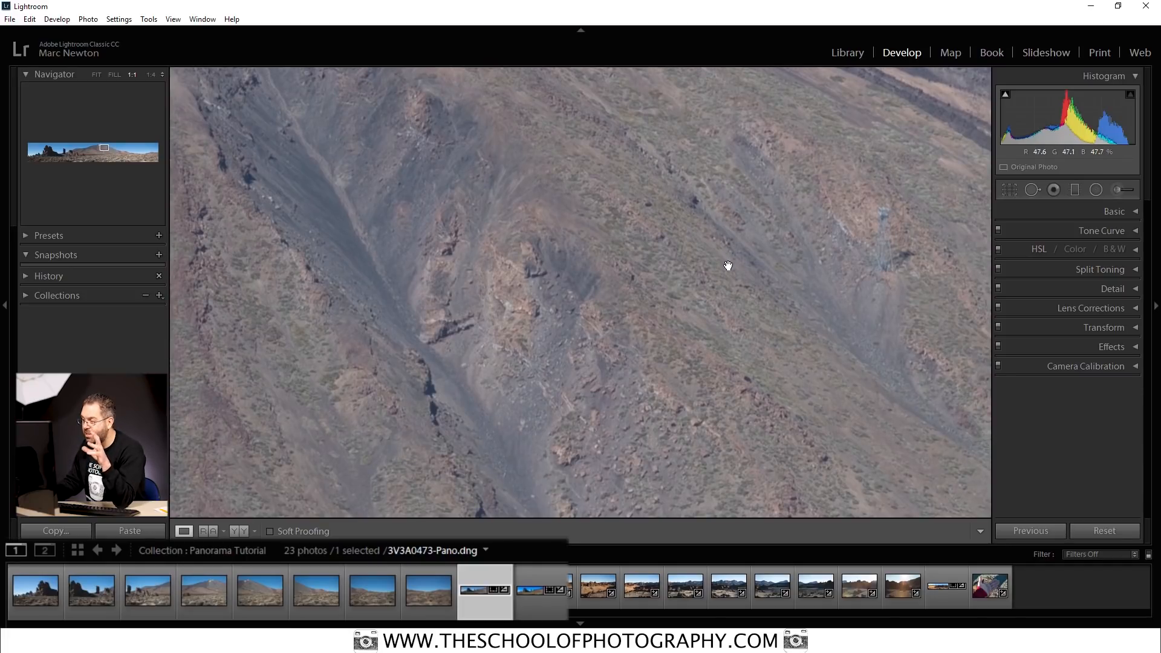
pyautogui.moveTo(482, 334); pyautogui.dragTo(554, 194)
pyautogui.moveTo(394, 297); pyautogui.dragTo(552, 267)
pyautogui.moveTo(479, 339); pyautogui.dragTo(496, 255)
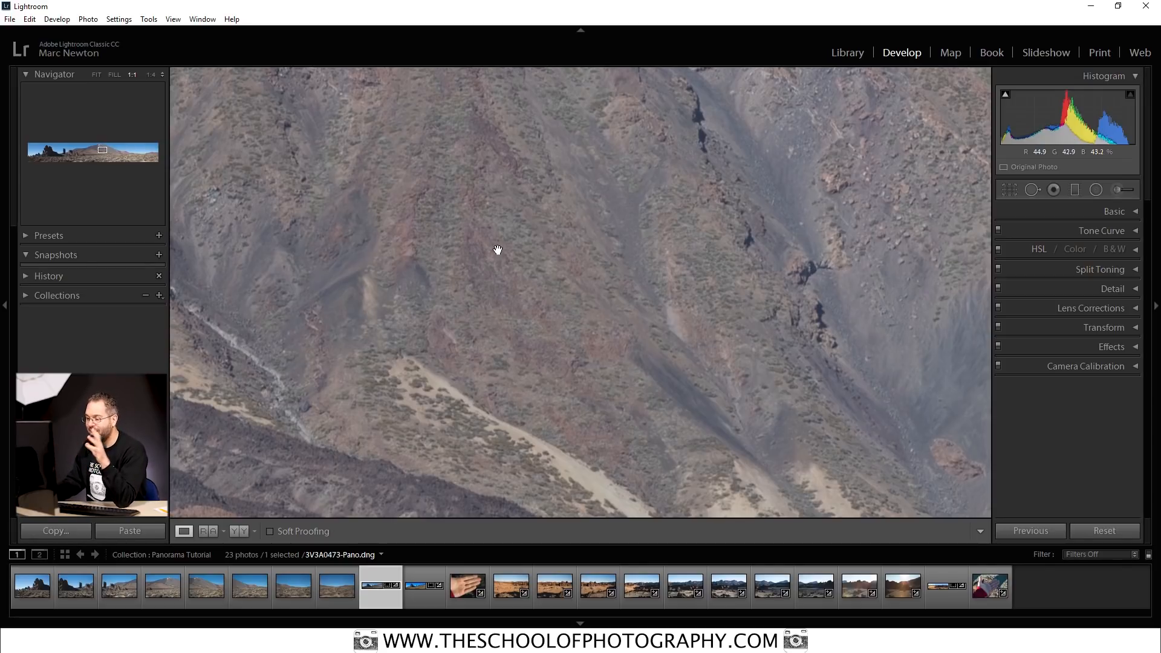
pyautogui.click(498, 250)
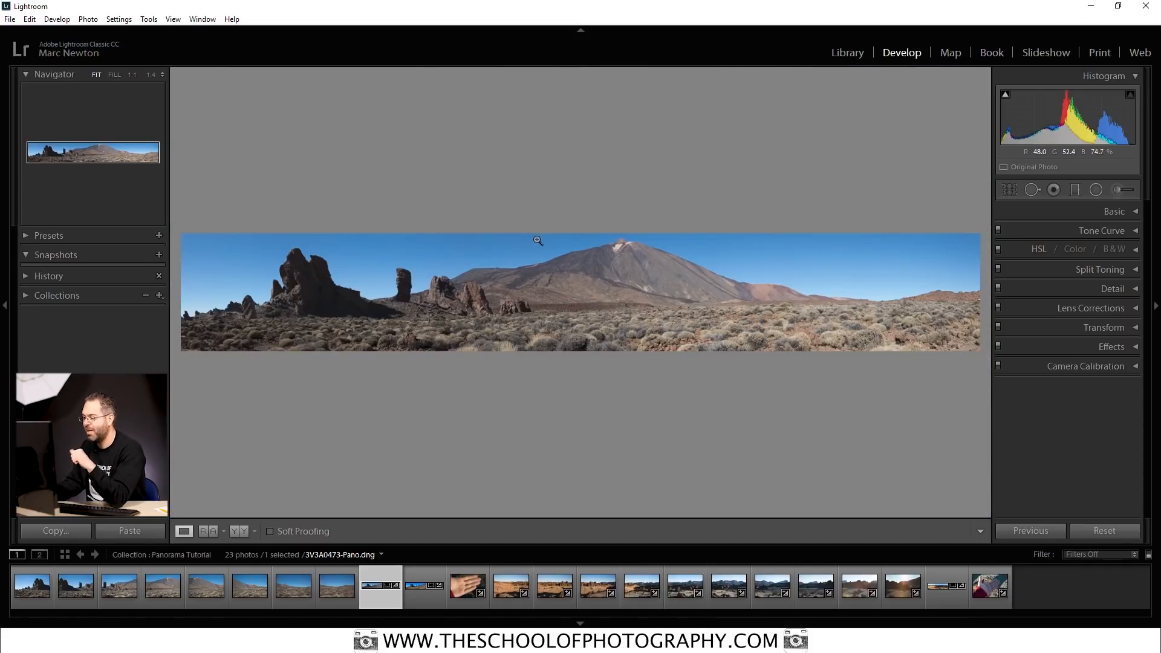
# Step: Set the panorama's Highlights to -26, Shadows to +76, Blacks to -45, and both Vibrance and Saturation to +10
pyautogui.click(1135, 212)
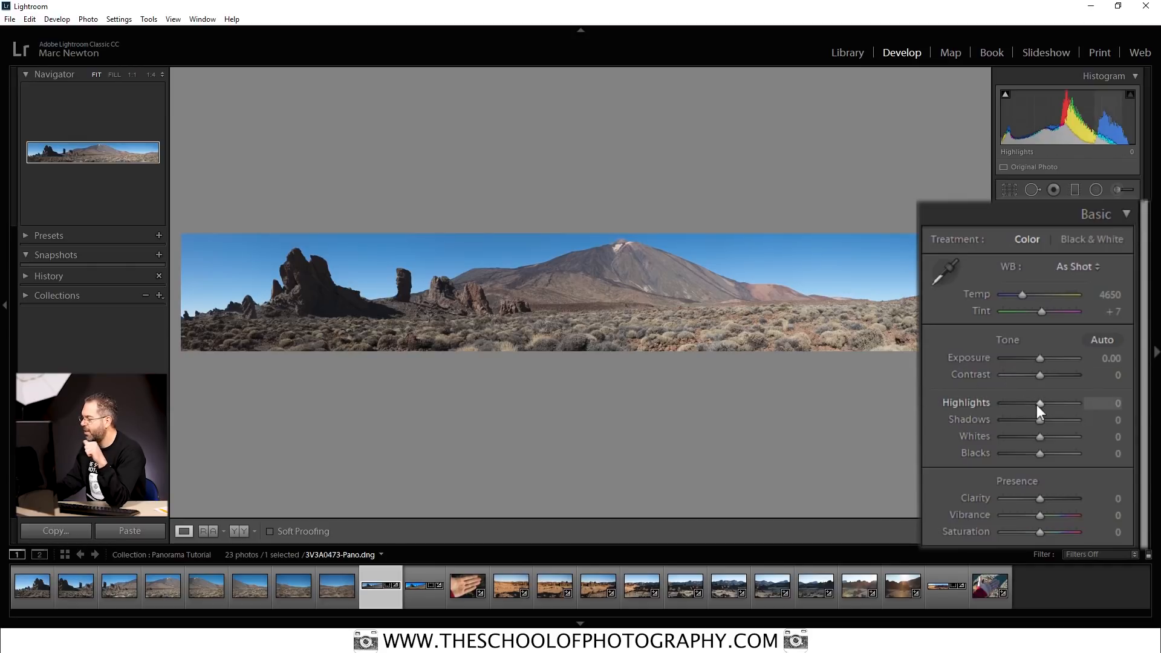
pyautogui.moveTo(1037, 405); pyautogui.dragTo(1063, 420)
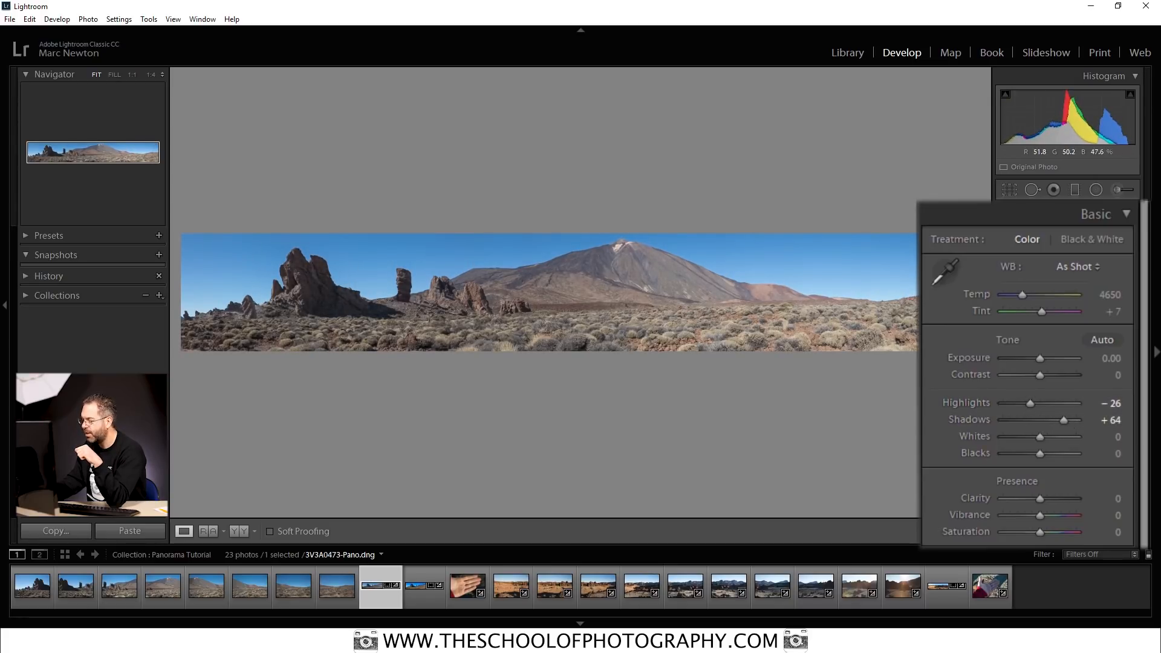
pyautogui.moveTo(1064, 420); pyautogui.dragTo(1025, 455)
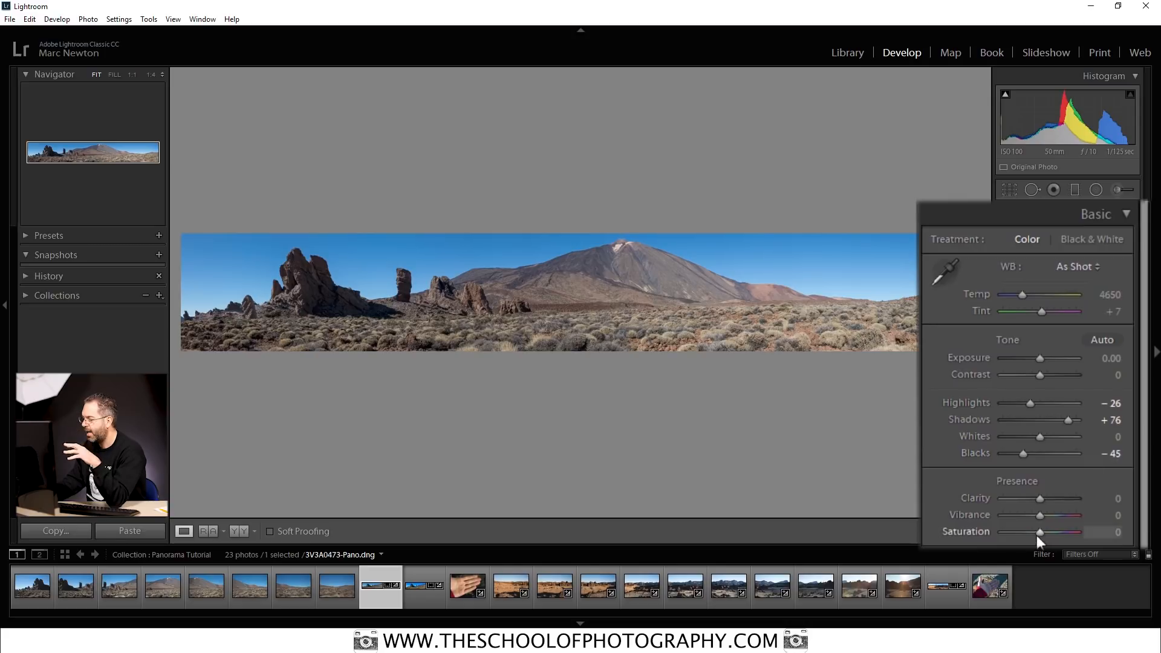
pyautogui.moveTo(1039, 513); pyautogui.dragTo(1046, 535)
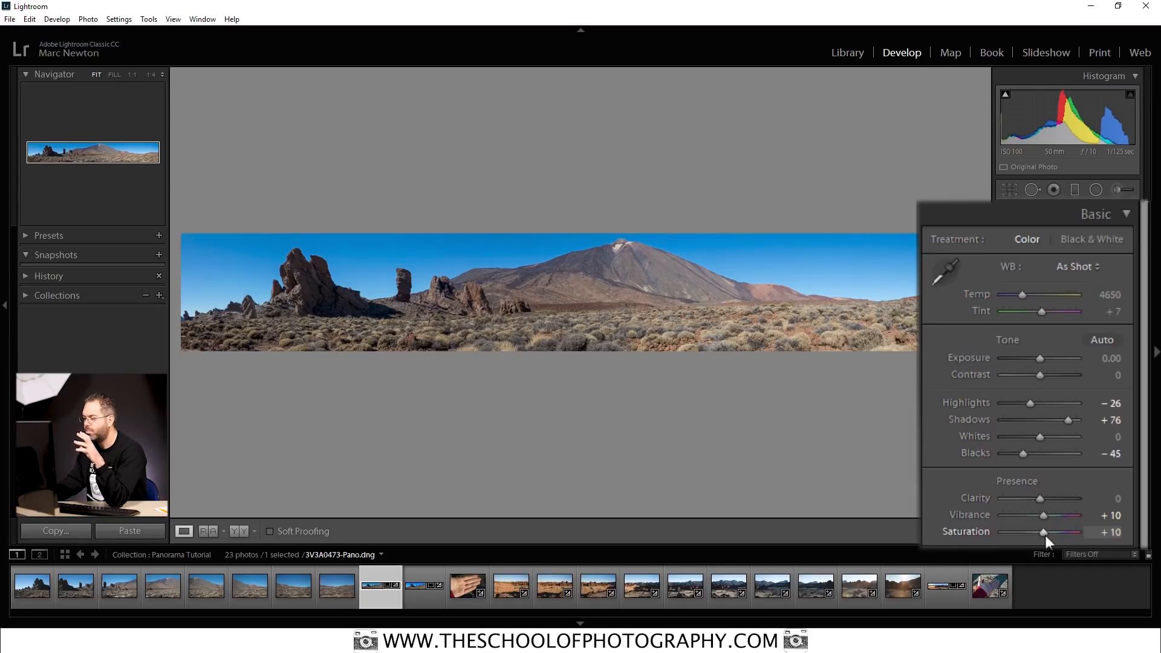
# Step: Add contrast with the tone curve by raising Lights to +11 and lowering Darks to -8
pyautogui.scroll(-3, 1040, 520)
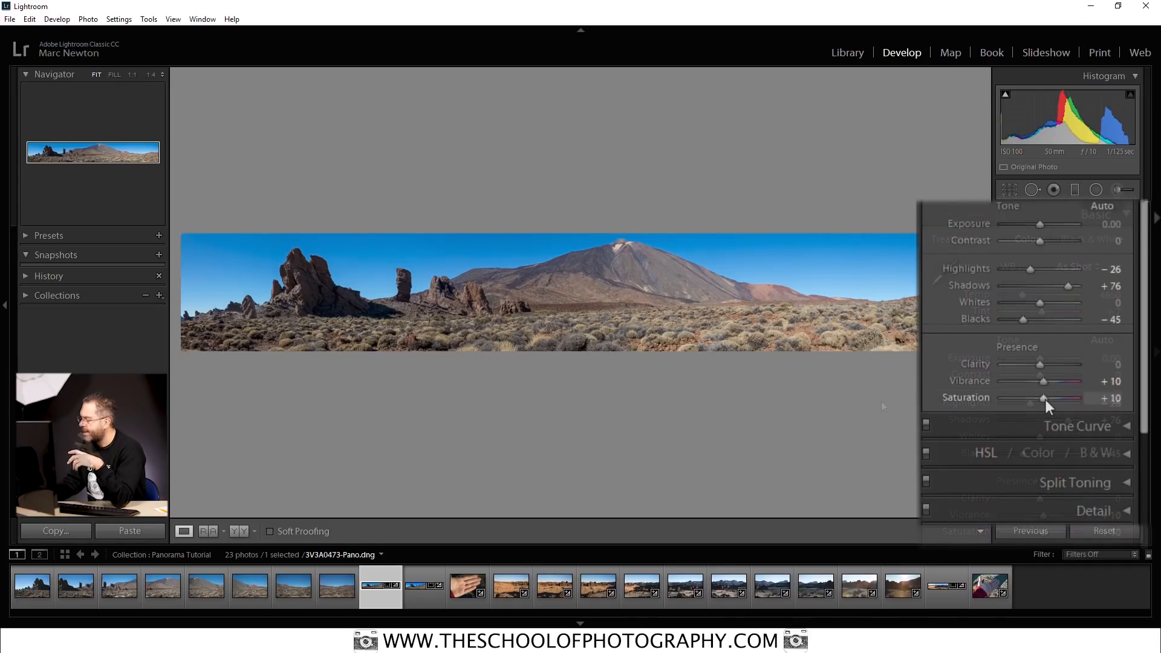
pyautogui.click(1127, 426)
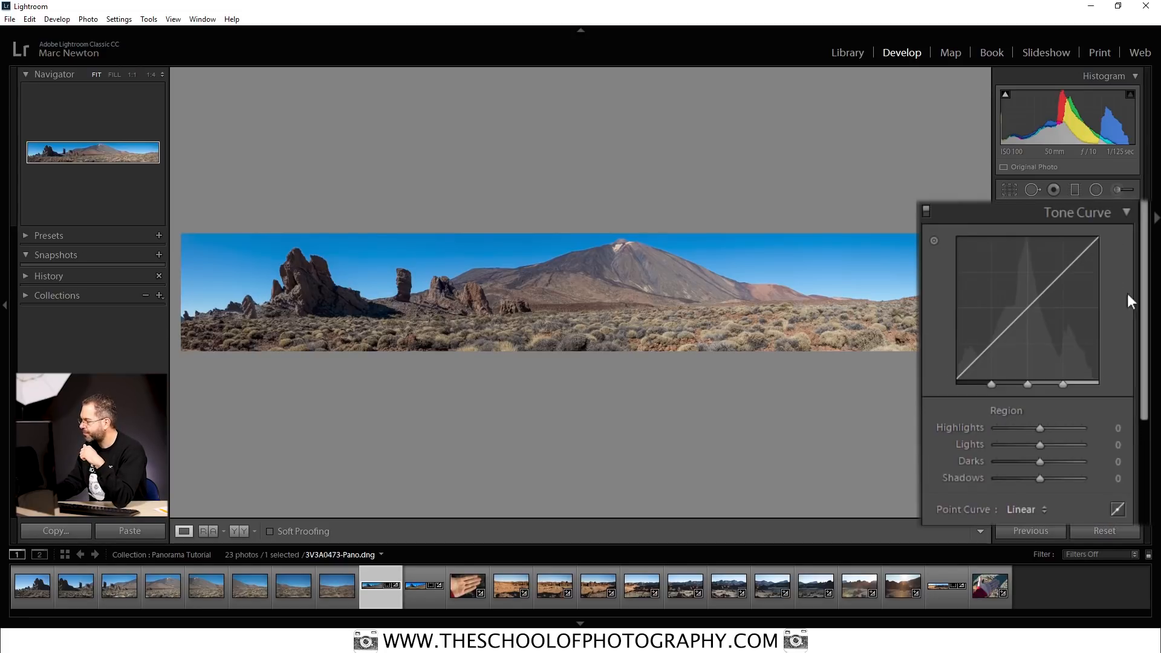
pyautogui.moveTo(1057, 278); pyautogui.dragTo(1058, 272)
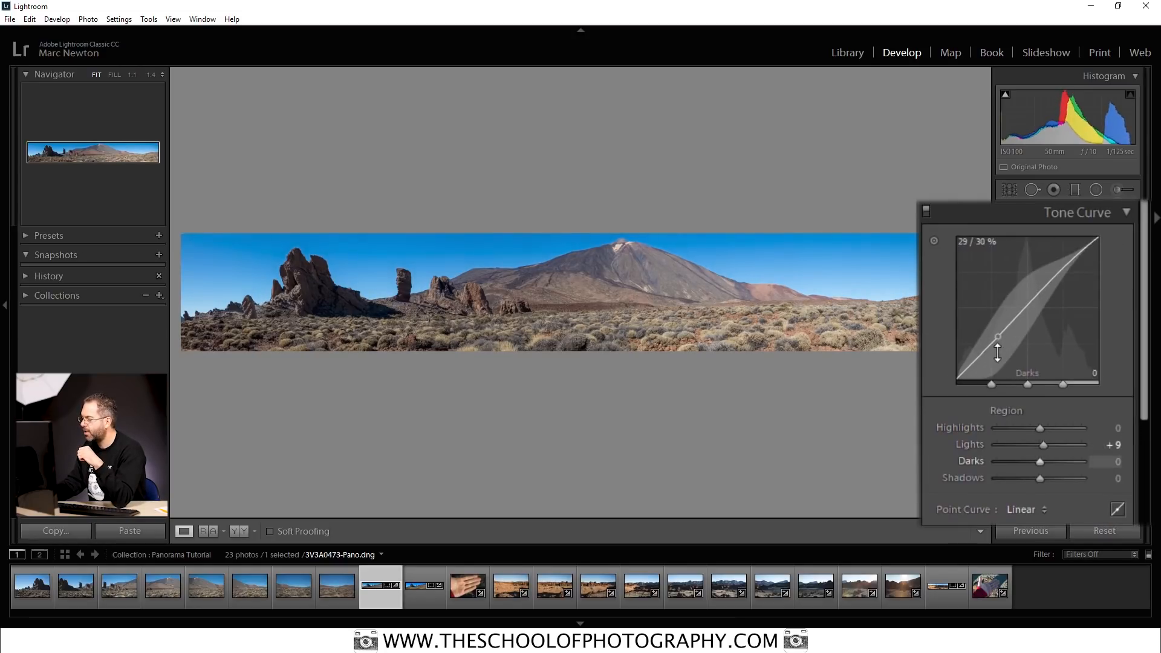
pyautogui.moveTo(1008, 327); pyautogui.dragTo(1007, 329)
pyautogui.moveTo(1060, 274); pyautogui.dragTo(1058, 270)
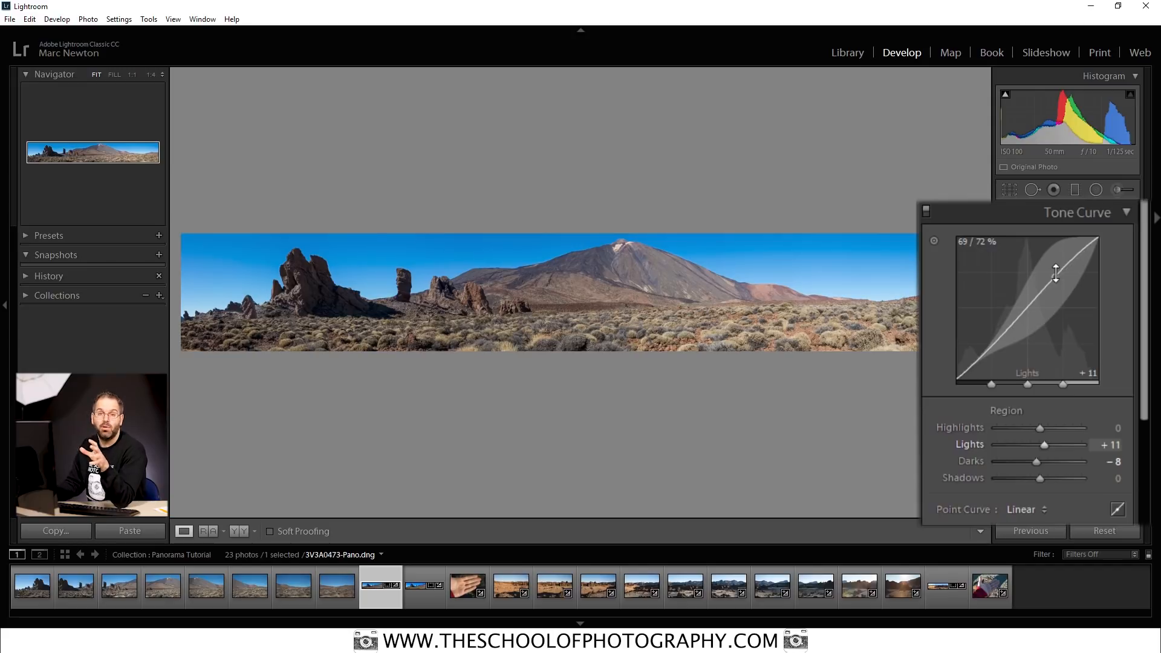
# Step: Compare the panorama with the tone curve adjustments switched off and on, leaving them on
pyautogui.click(926, 211)
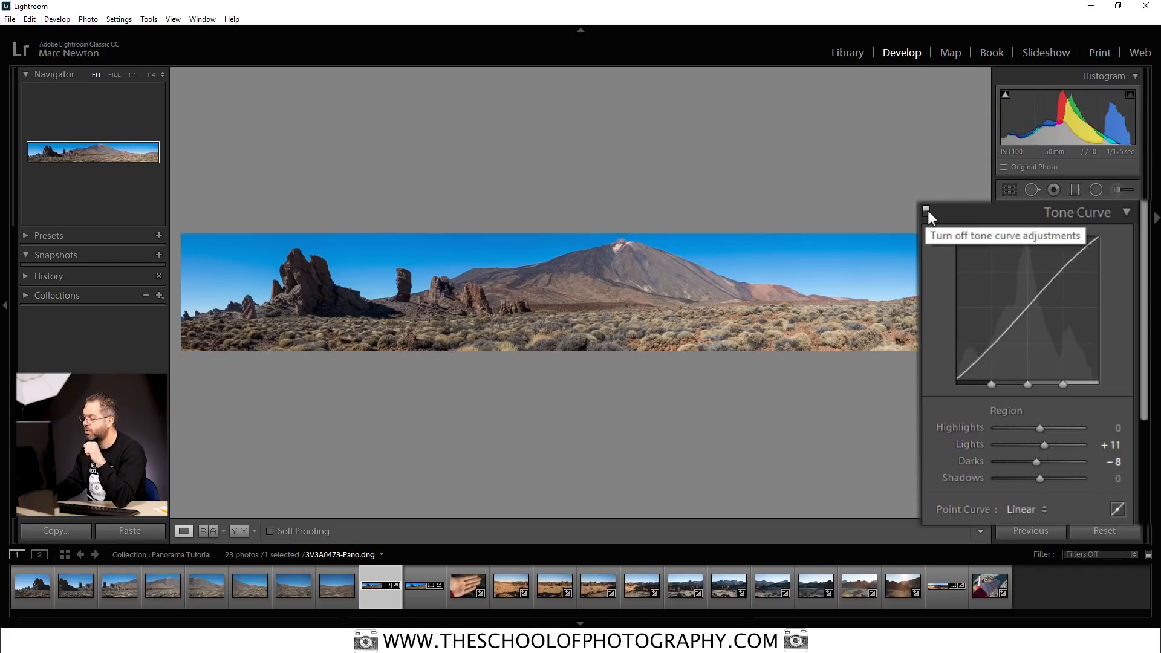
pyautogui.click(926, 210)
pyautogui.click(926, 210)
pyautogui.click(926, 211)
pyautogui.click(926, 211)
pyautogui.click(926, 211)
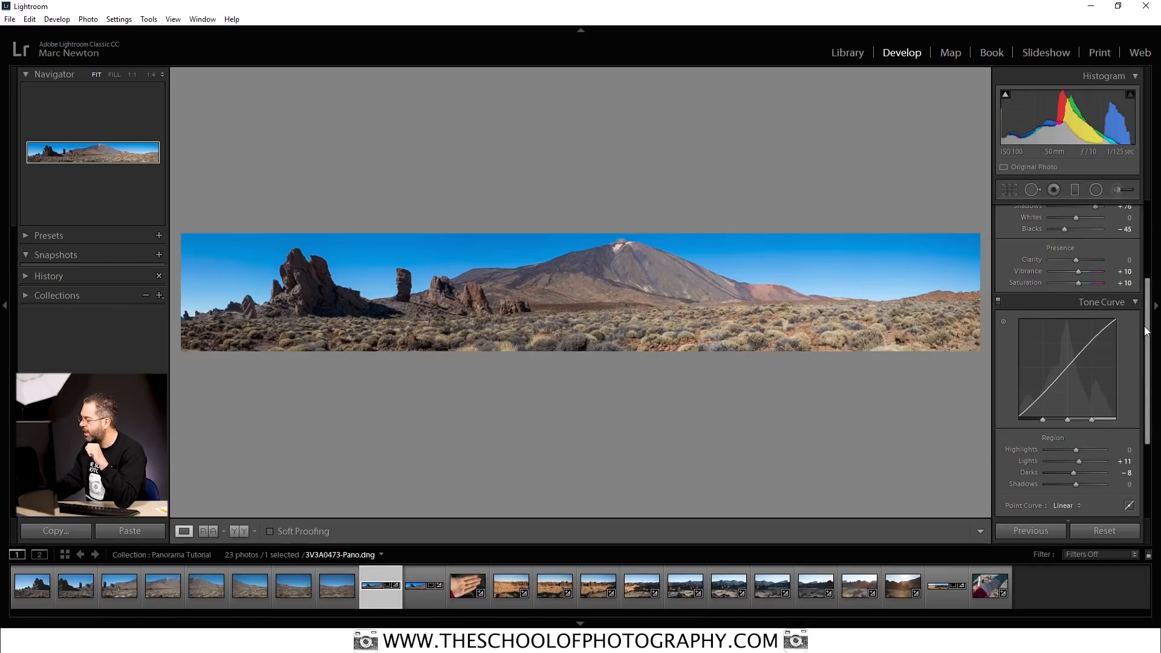
# Step: Set the panorama's sharpening Amount to 80 and Radius to 1.2
pyautogui.moveTo(1147, 331); pyautogui.dragTo(1147, 404)
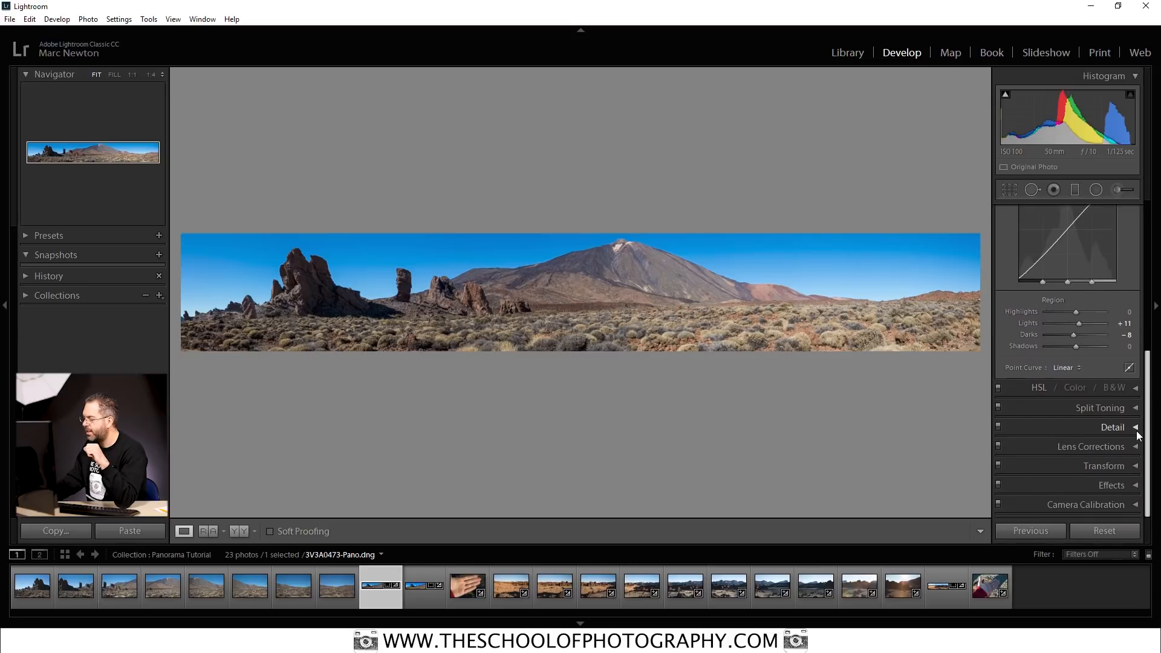
pyautogui.click(1137, 428)
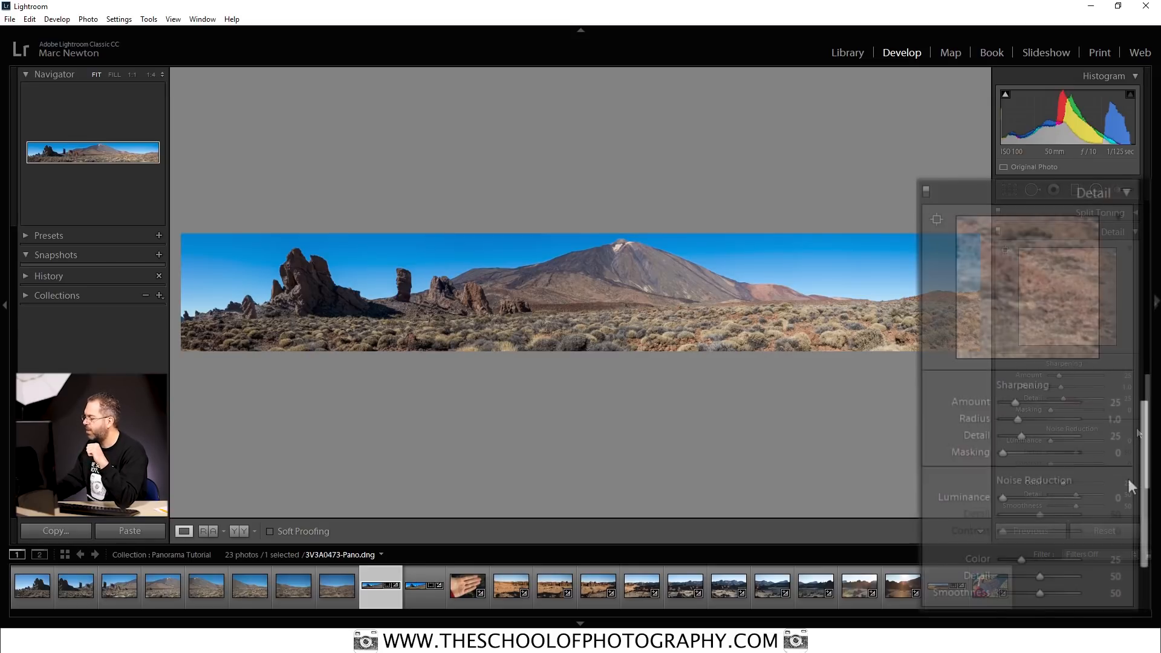
pyautogui.click(1116, 403)
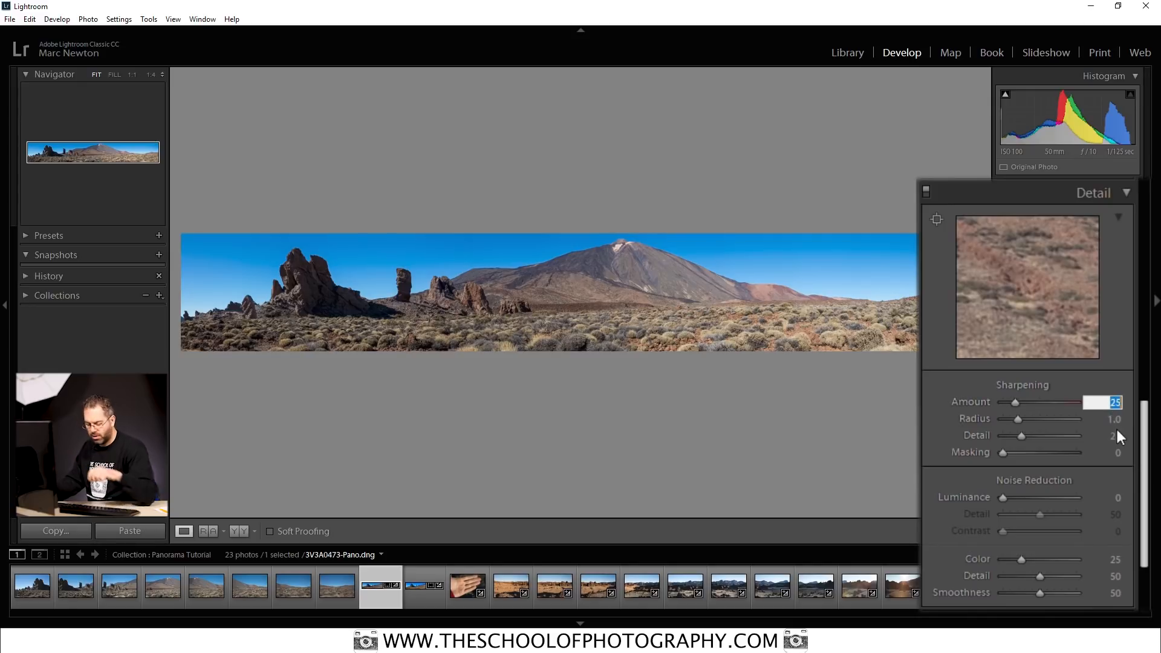
pyautogui.write('80')
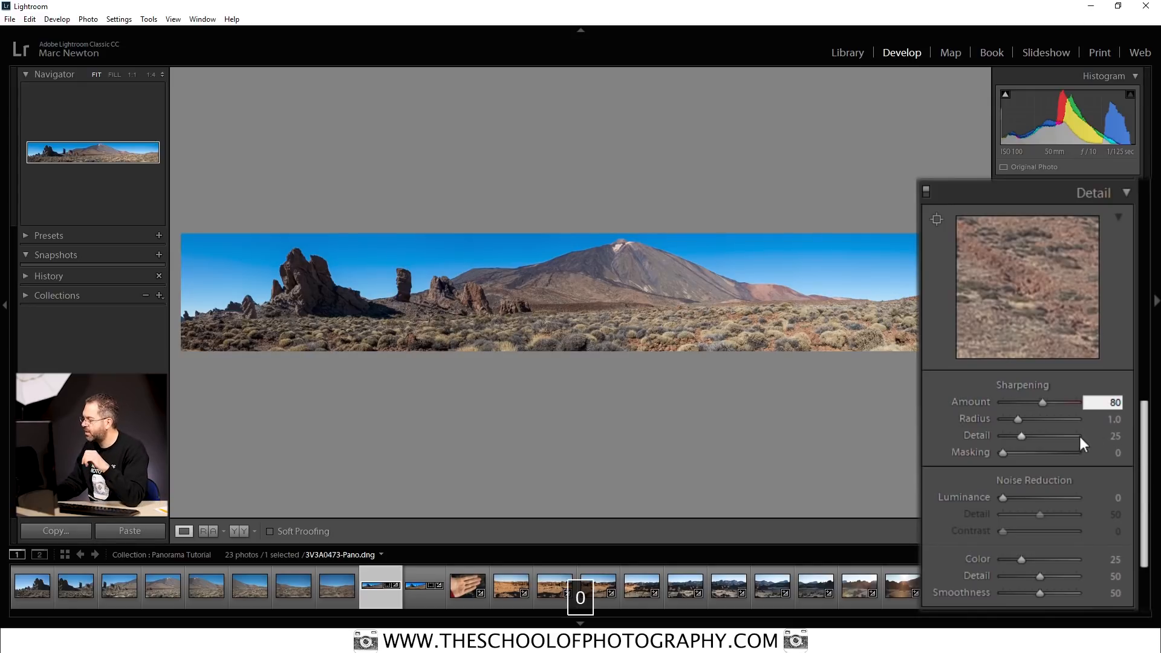
pyautogui.click(1110, 419)
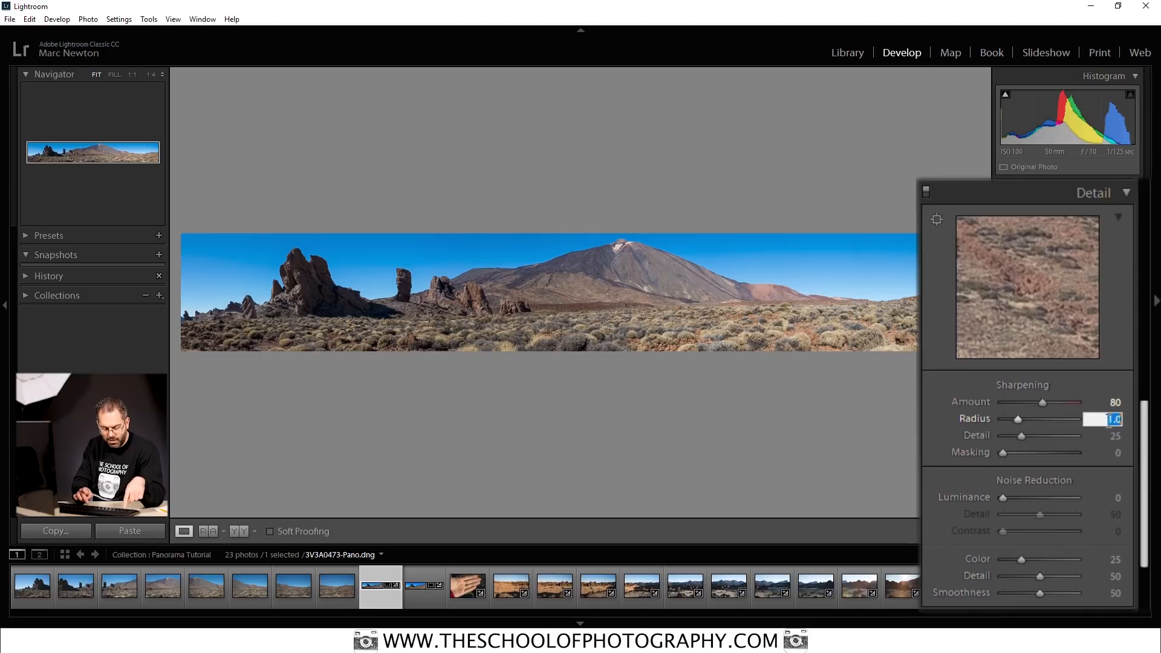
pyautogui.write('1.2')
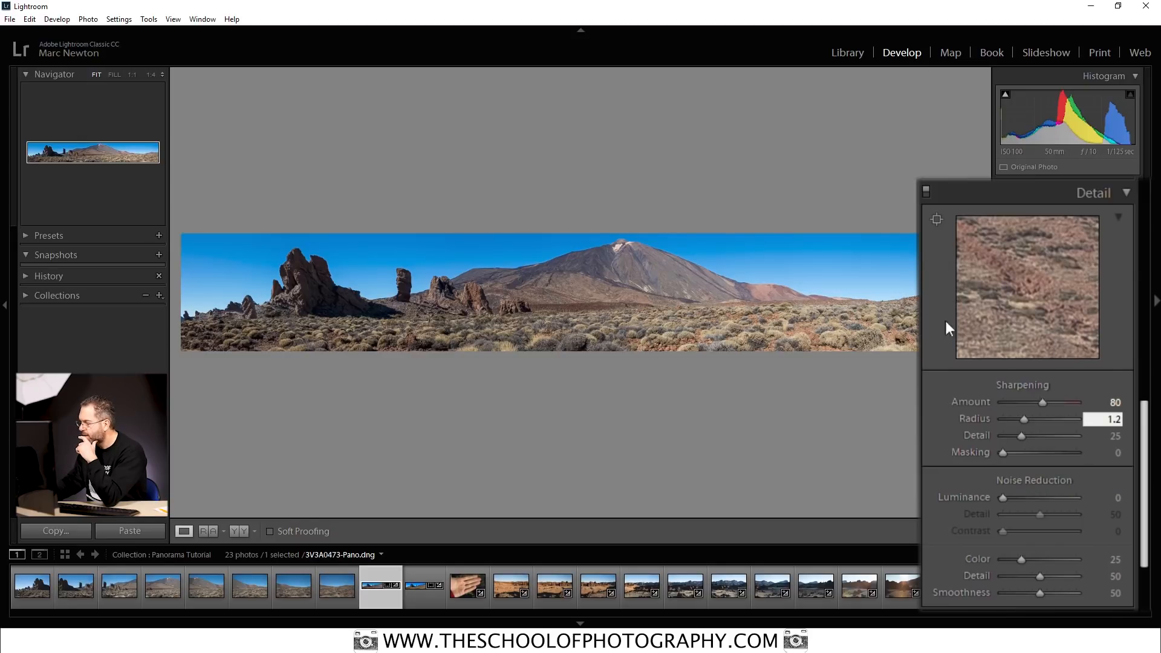
# Step: Compare the tall rock pillar at 1:1 with the detail adjustments off and on, leaving them on
pyautogui.click(402, 289)
pyautogui.moveTo(430, 138); pyautogui.dragTo(410, 348)
pyautogui.moveTo(418, 224); pyautogui.dragTo(453, 249)
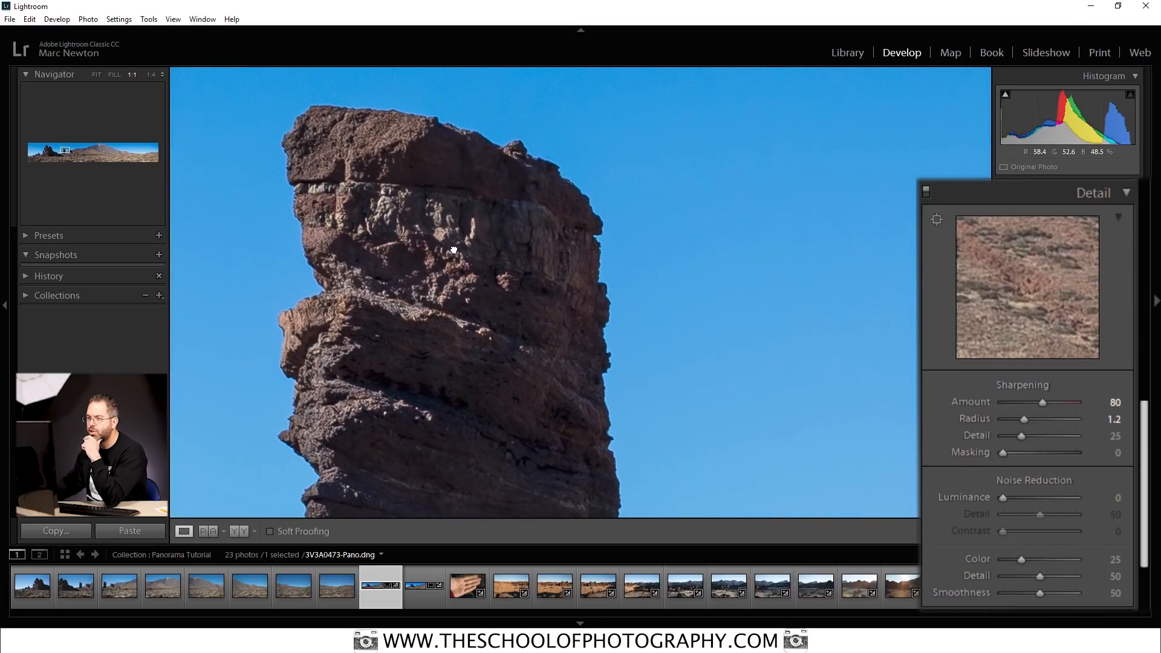
pyautogui.click(929, 191)
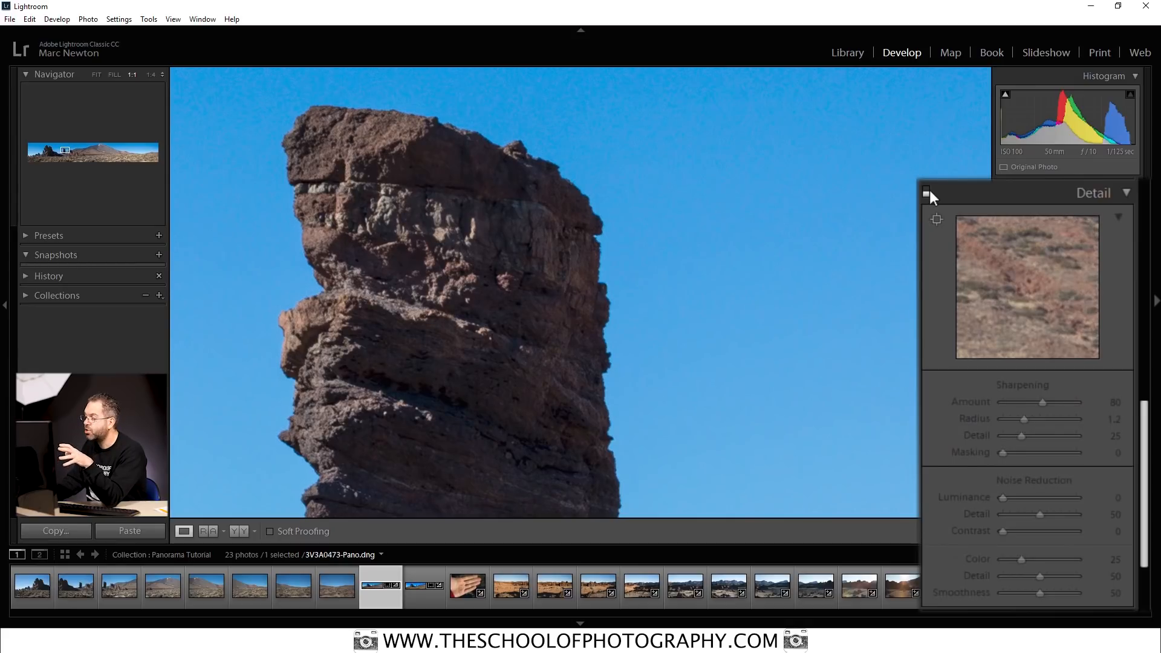
pyautogui.click(929, 191)
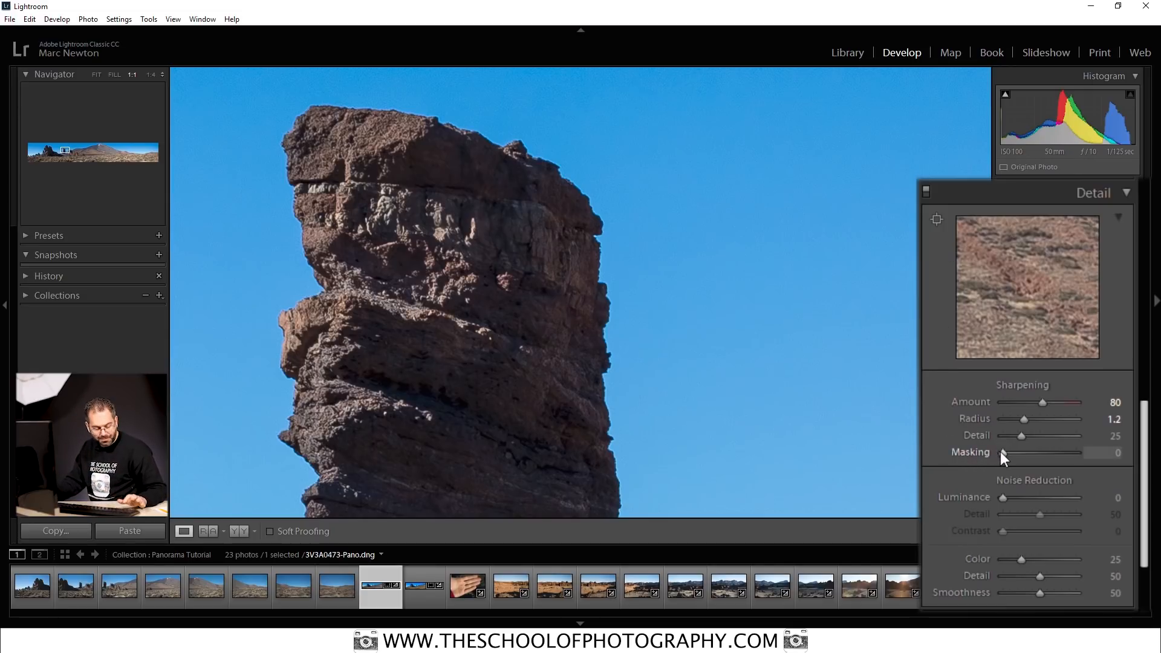
# Step: Set the sharpening Masking to 36 using the black-and-white mask preview on the rock pillar
pyautogui.press('alt')
pyautogui.moveTo(1000, 454); pyautogui.dragTo(1024, 452)
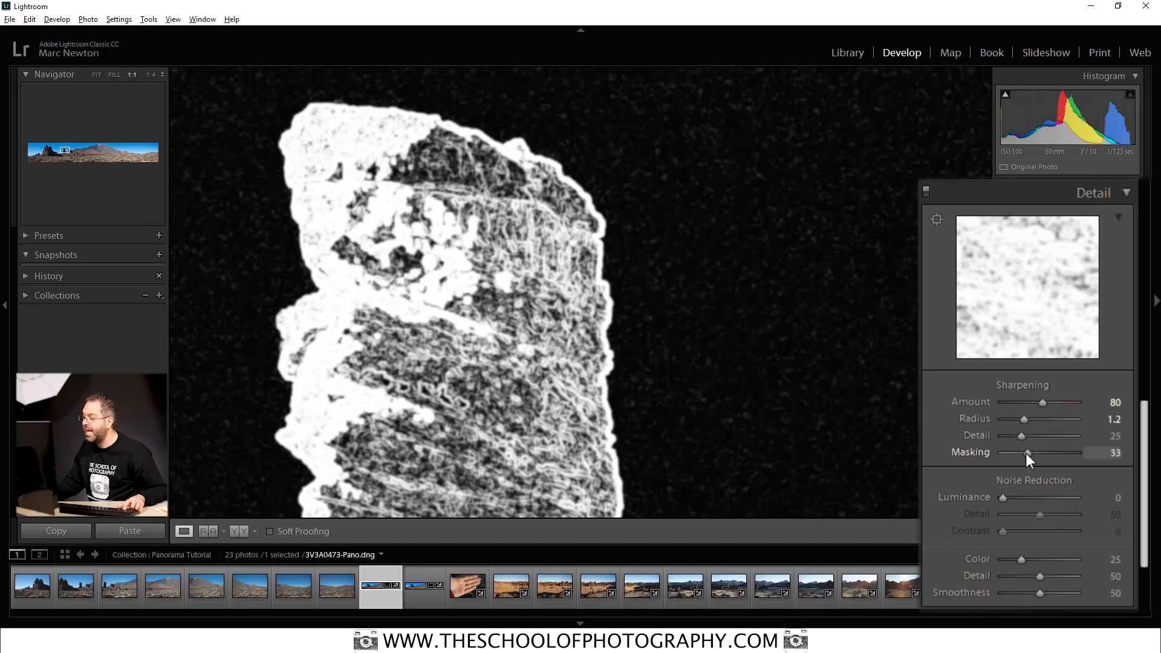
pyautogui.moveTo(1026, 453); pyautogui.dragTo(1027, 453)
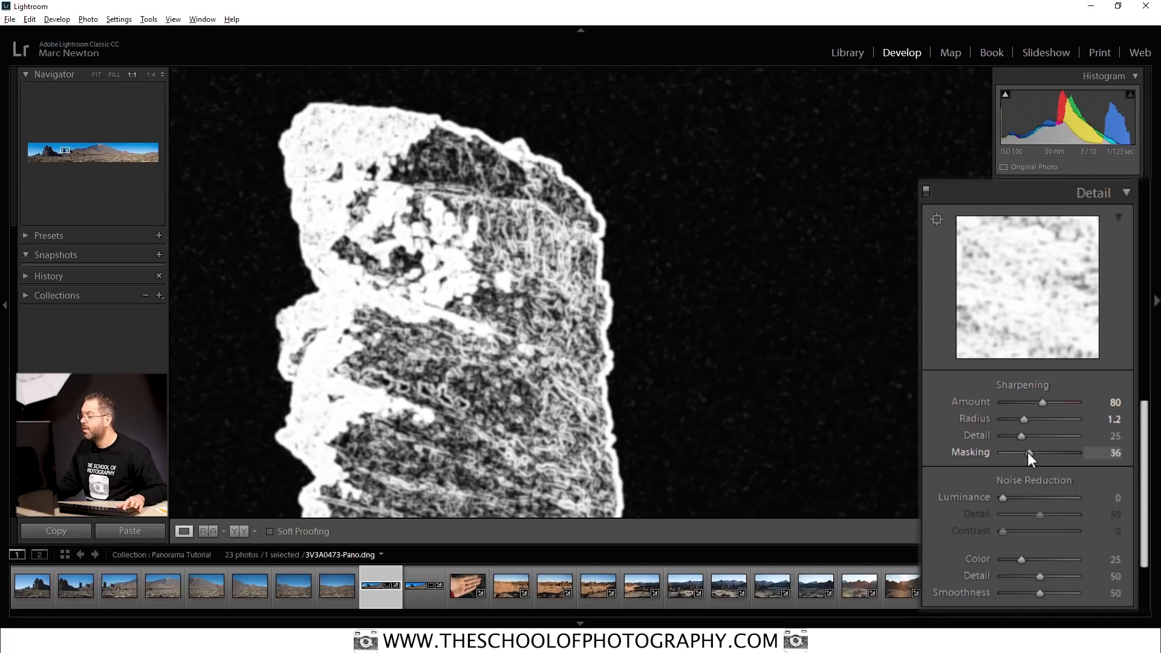
# Step: Set the sharpening Masking to 40 and compare the rock pillar with the detail adjustments off and on, leaving them on
pyautogui.moveTo(1028, 452); pyautogui.dragTo(1032, 452)
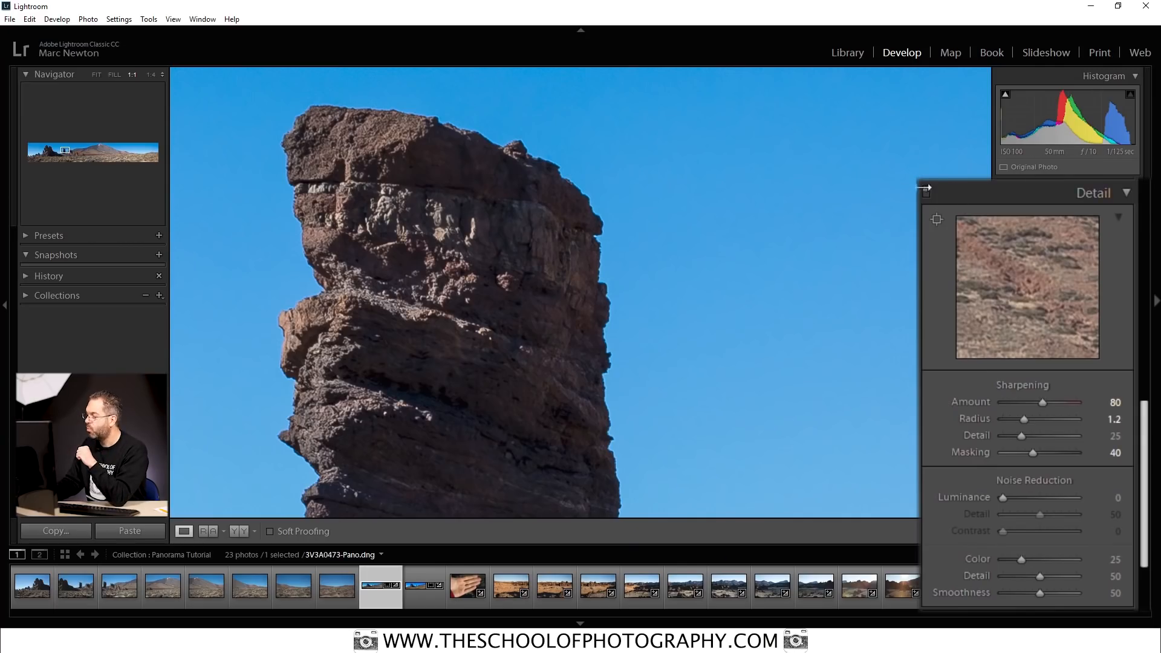
pyautogui.click(927, 187)
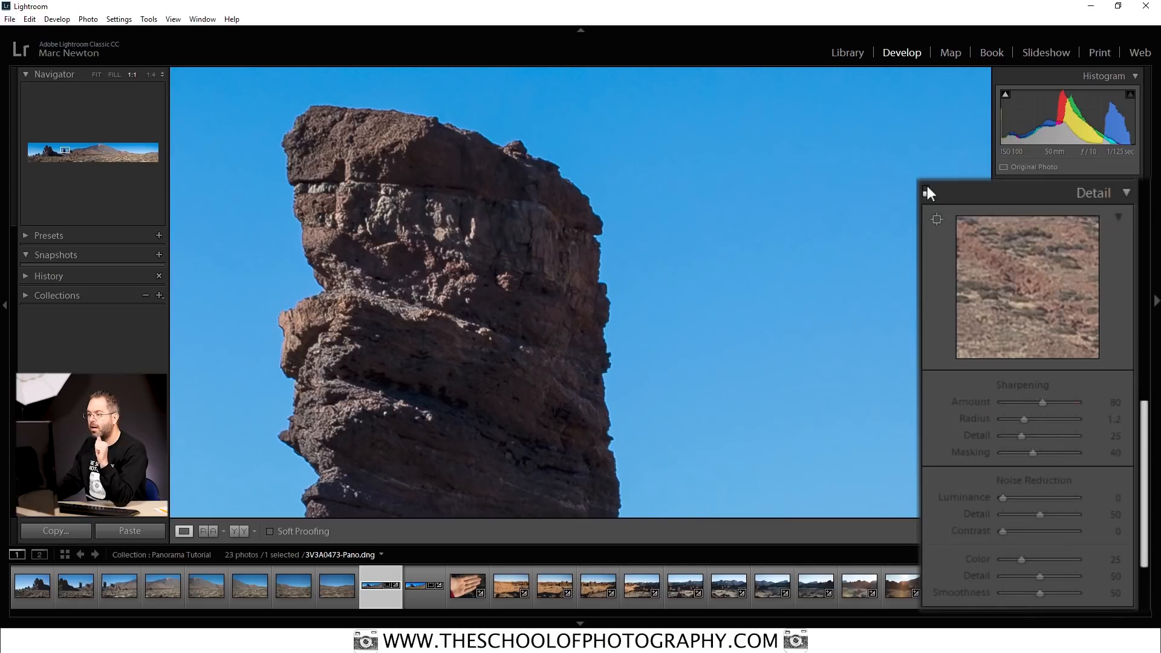
pyautogui.click(927, 186)
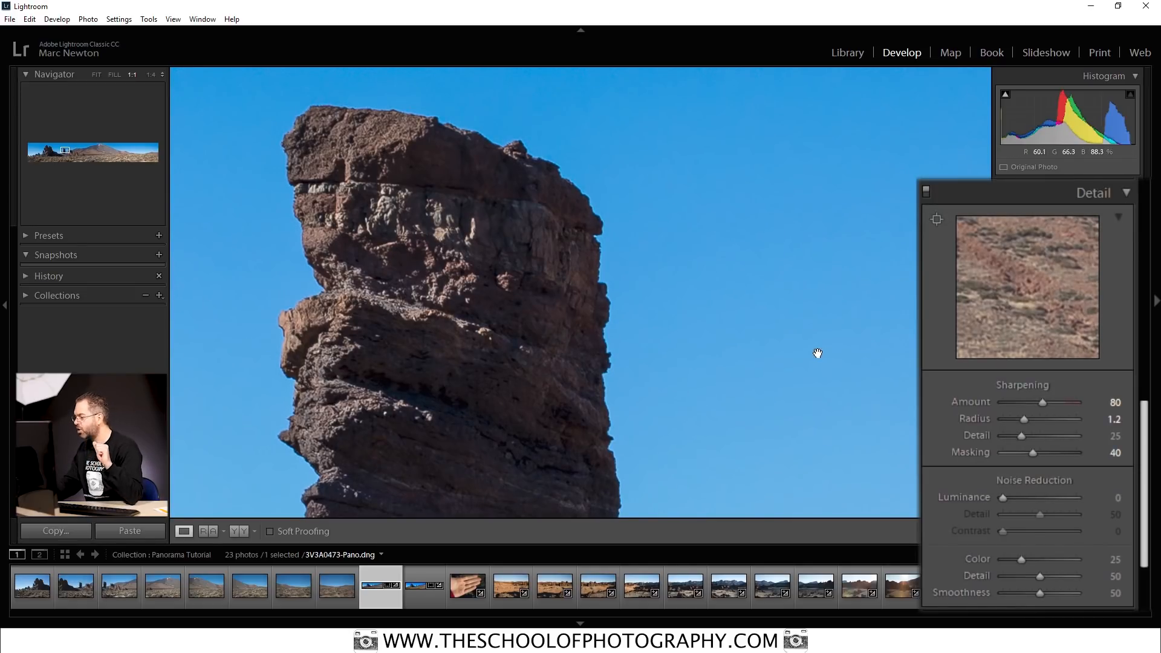
# Step: Turn on Remove Chromatic Aberration in the lens corrections and check the rock pillar's edges at 1:1
pyautogui.scroll(-5, 1149, 454)
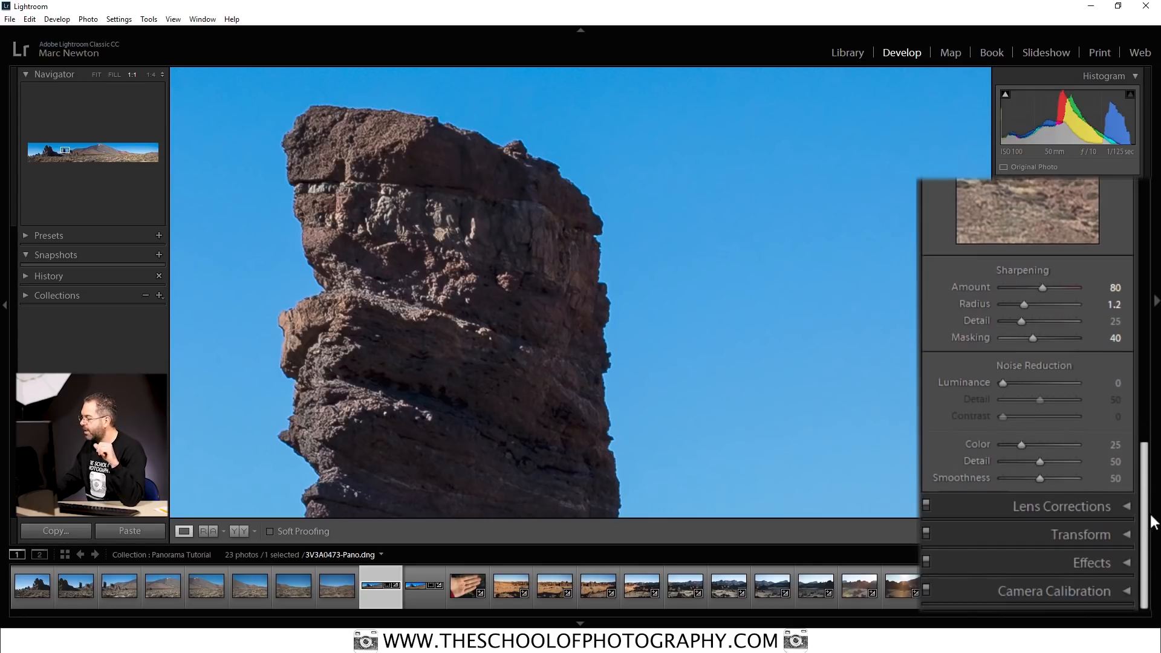
pyautogui.click(1130, 507)
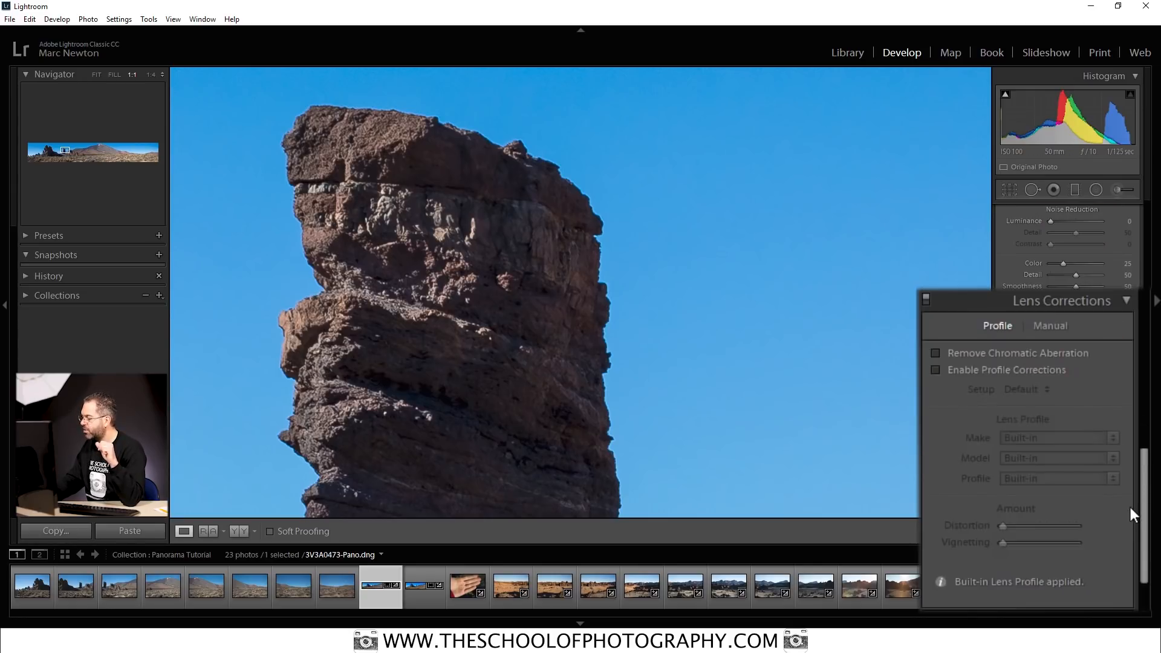
pyautogui.click(935, 353)
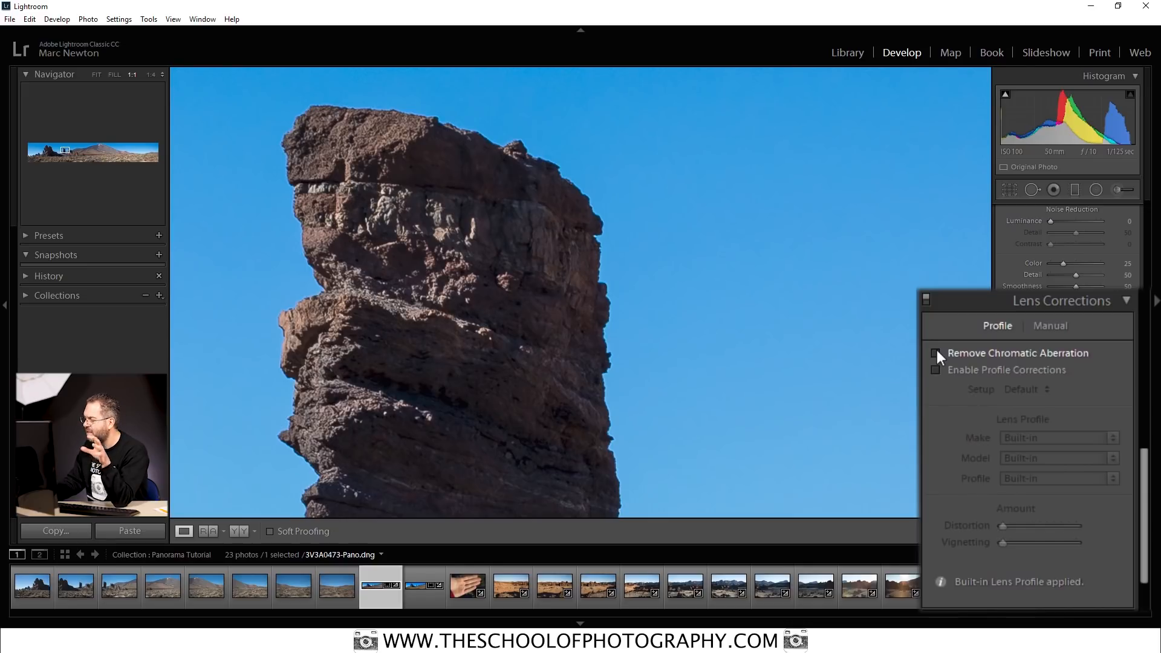
pyautogui.click(936, 352)
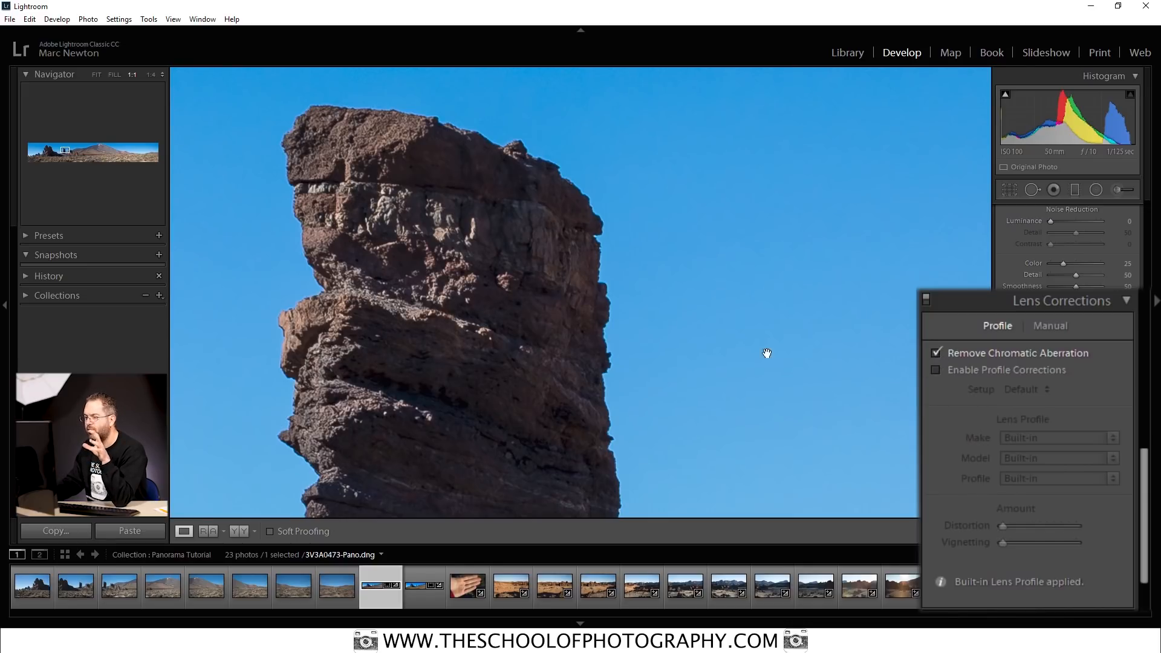
pyautogui.moveTo(764, 353); pyautogui.dragTo(581, 402)
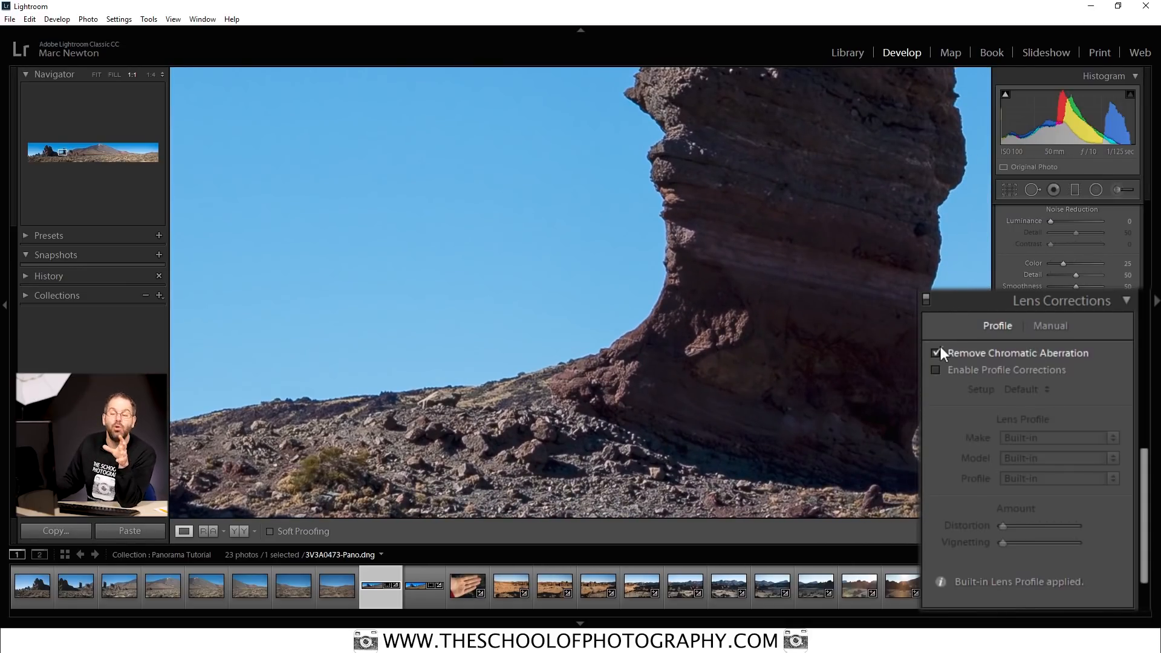
pyautogui.moveTo(787, 237); pyautogui.dragTo(767, 254)
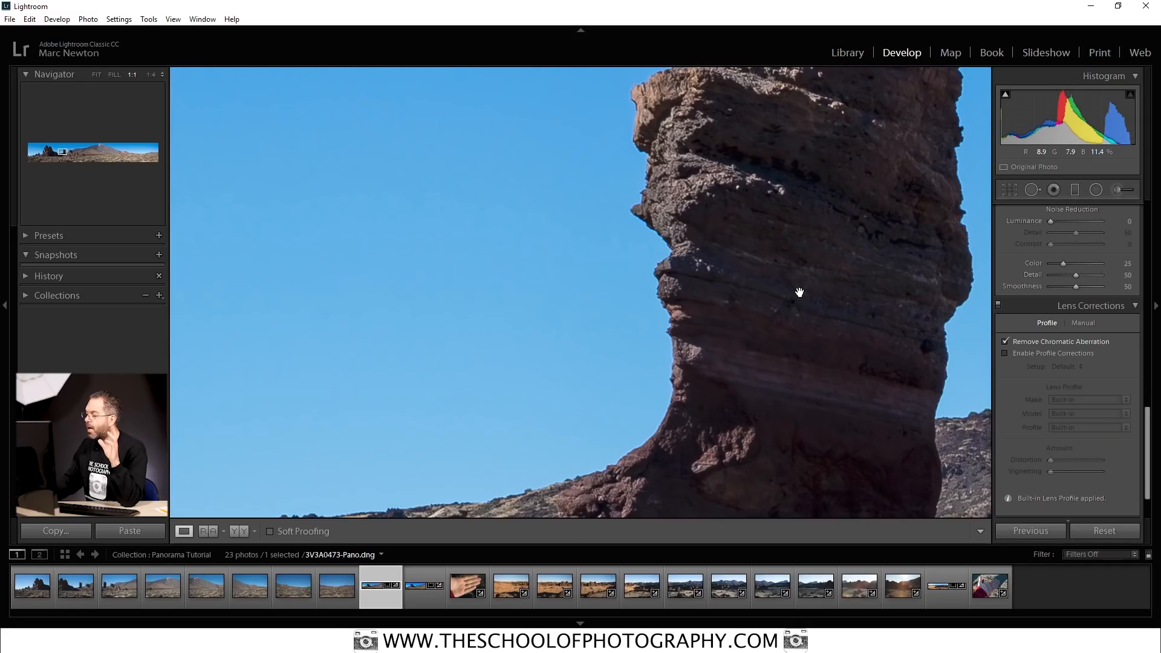
pyautogui.click(800, 293)
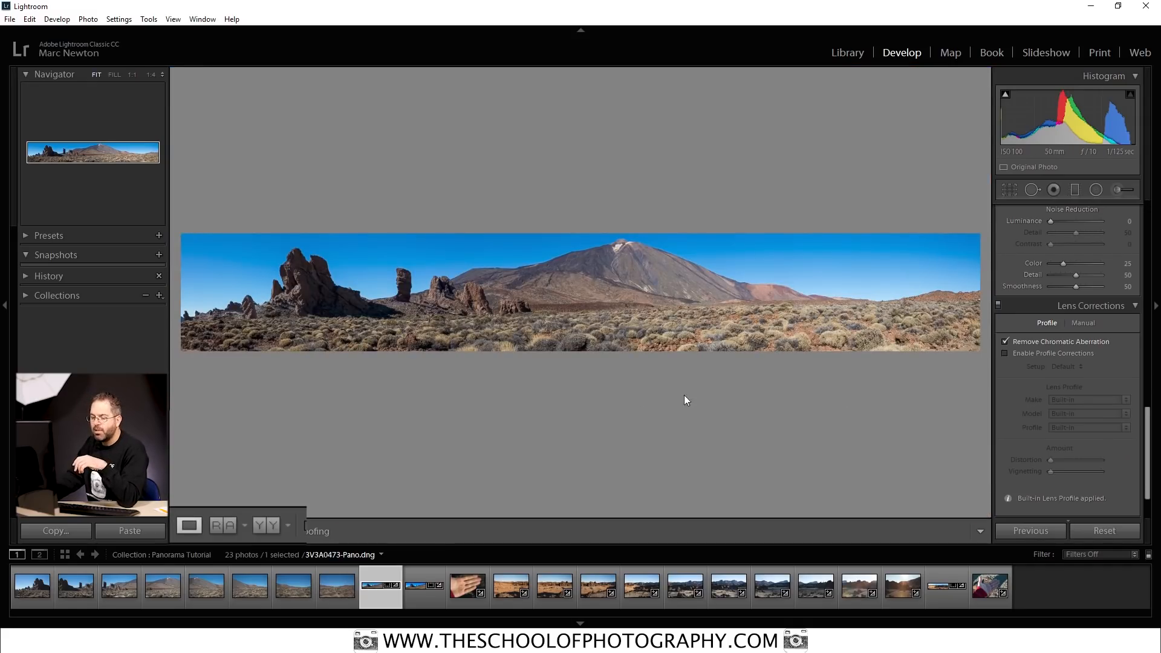
# Step: Compare the panorama before and after editing side by side, examining the mountain slope at 1:1, and return to the single view
pyautogui.click(271, 528)
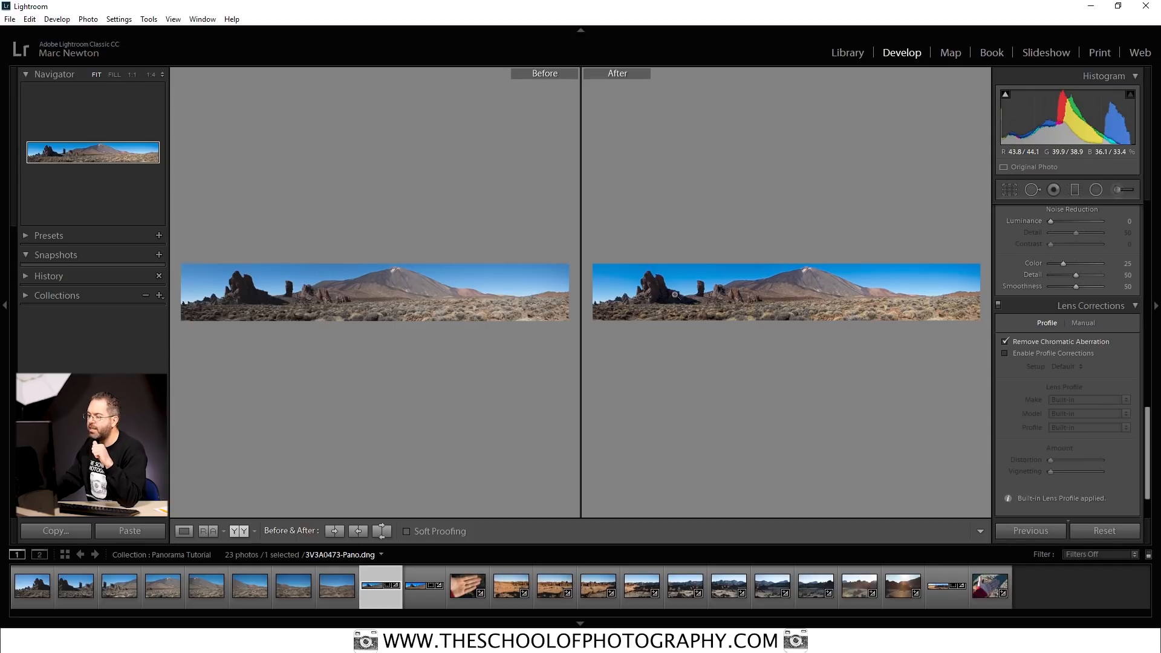
pyautogui.click(748, 282)
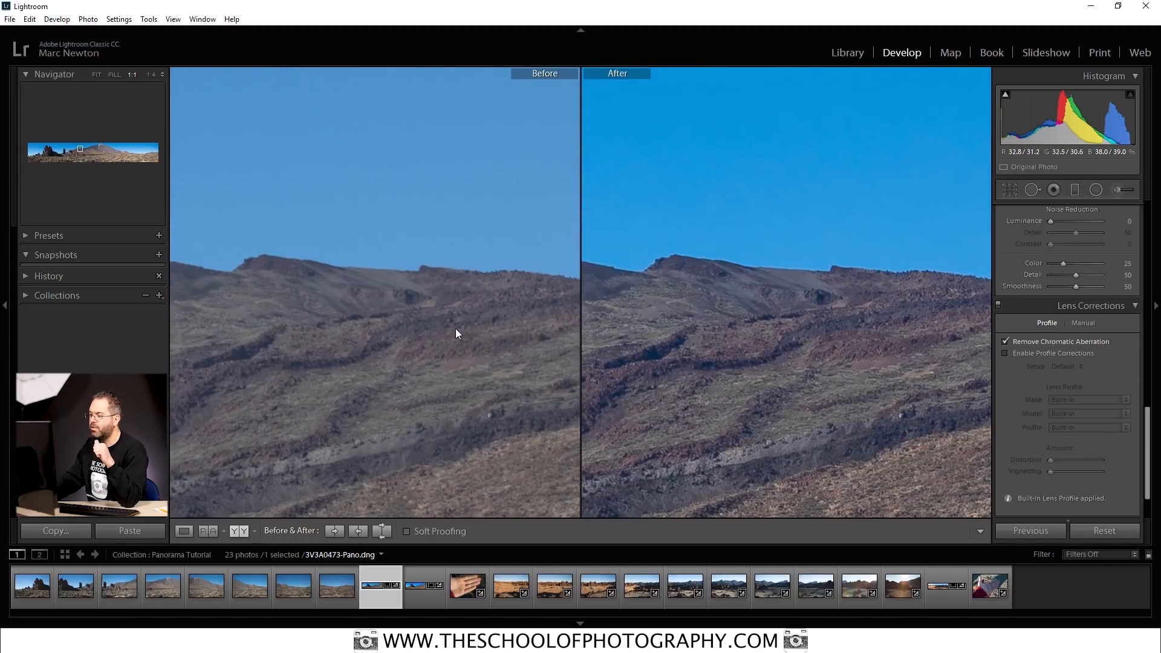
pyautogui.click(831, 319)
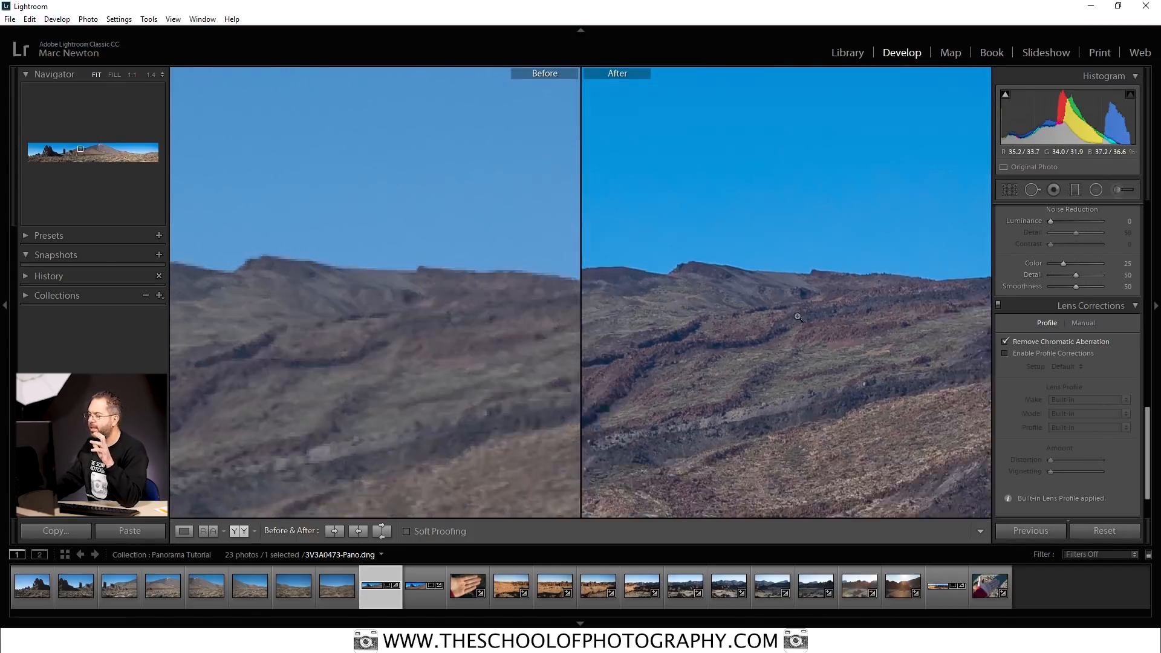
pyautogui.click(183, 531)
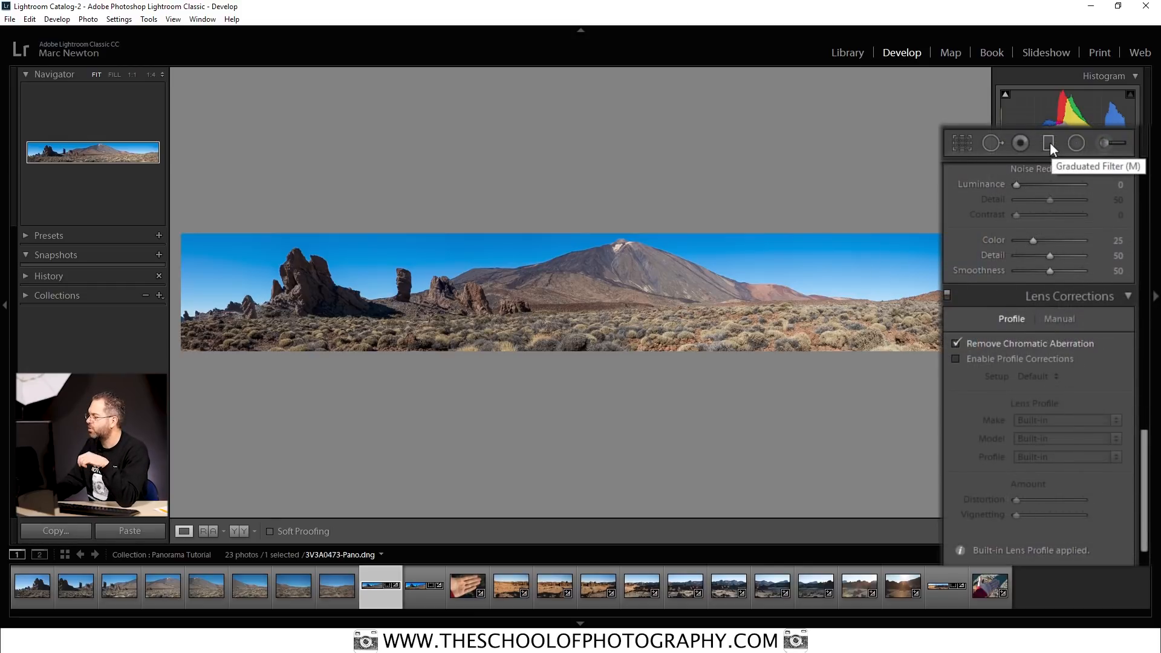
# Step: Draw a diagonal graduated filter from the panorama's upper-left sky, reposition it beside the tall left rocks and reduce its tilt
pyautogui.click(1050, 143)
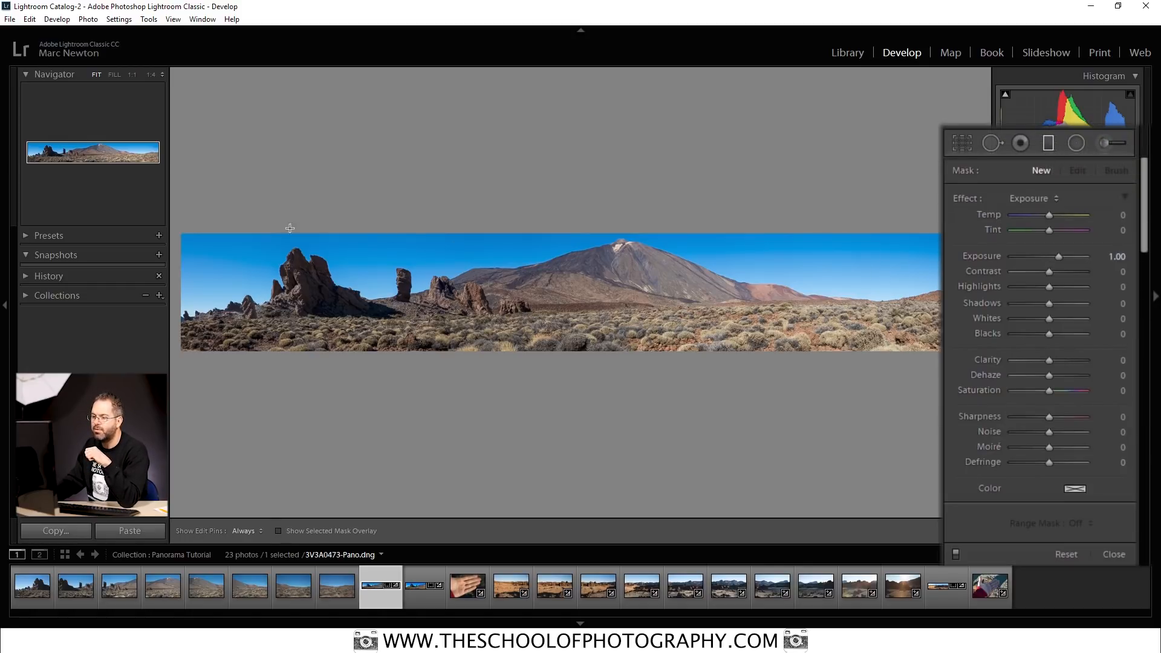
pyautogui.moveTo(194, 233); pyautogui.dragTo(261, 280)
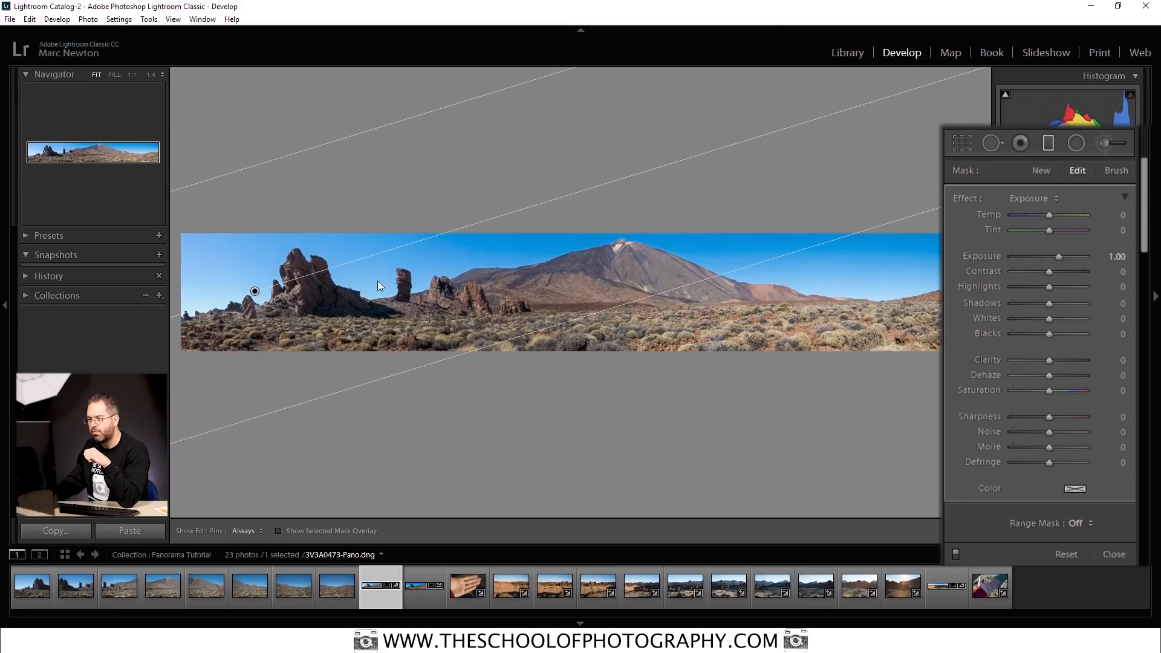
pyautogui.moveTo(492, 217); pyautogui.dragTo(502, 216)
pyautogui.moveTo(254, 291); pyautogui.dragTo(268, 261)
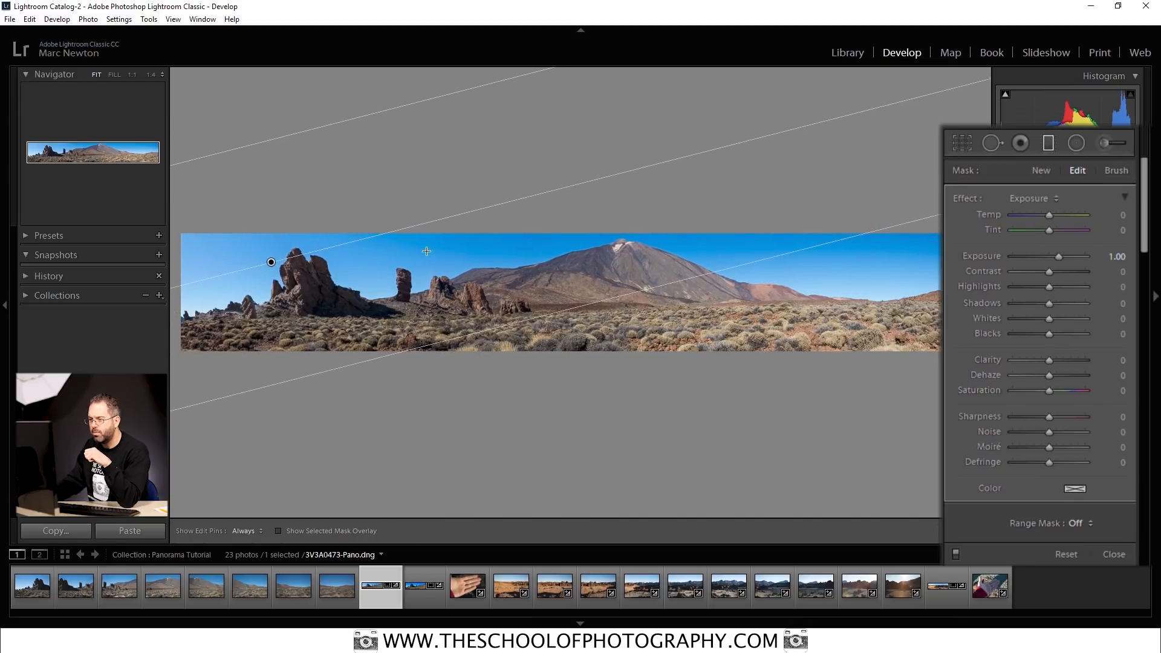
pyautogui.moveTo(481, 210); pyautogui.dragTo(482, 210)
# Step: Set the graduated filter's Exposure to 0.78 and compare the panorama with the filter off and on
pyautogui.moveTo(1057, 256); pyautogui.dragTo(1054, 253)
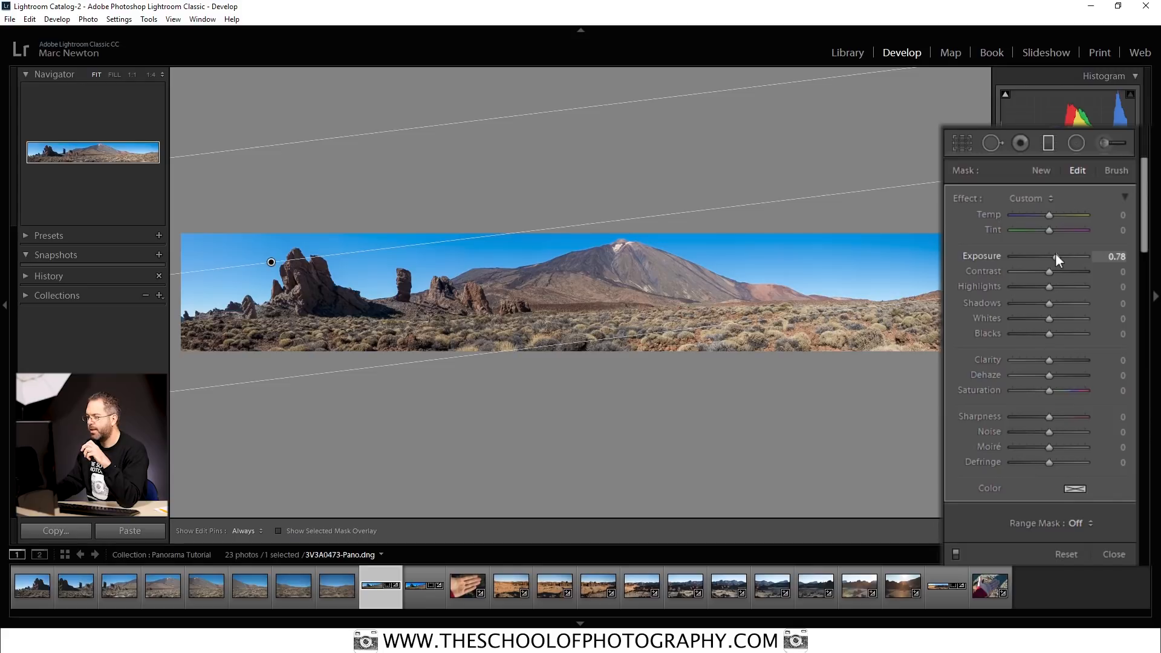
pyautogui.click(956, 552)
pyautogui.click(955, 551)
pyautogui.click(955, 551)
pyautogui.click(955, 551)
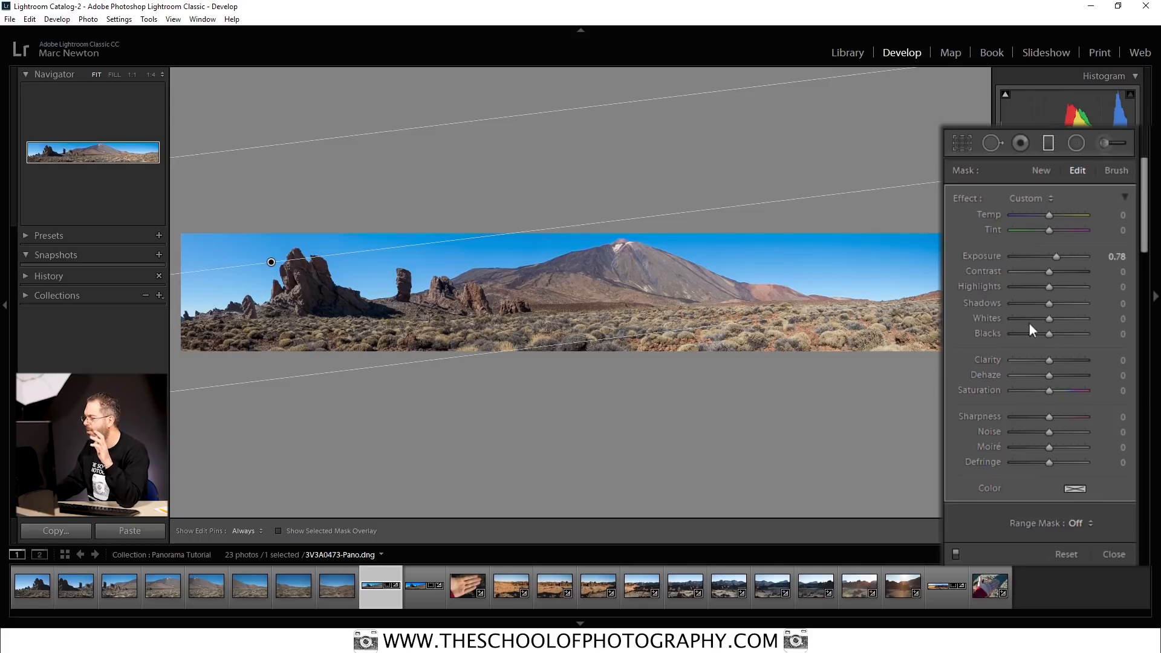
# Step: Set the graduated filter's Exposure to 0.52, compare the panorama with the filter off and on, and finish the filter edit
pyautogui.moveTo(1054, 256); pyautogui.dragTo(1054, 256)
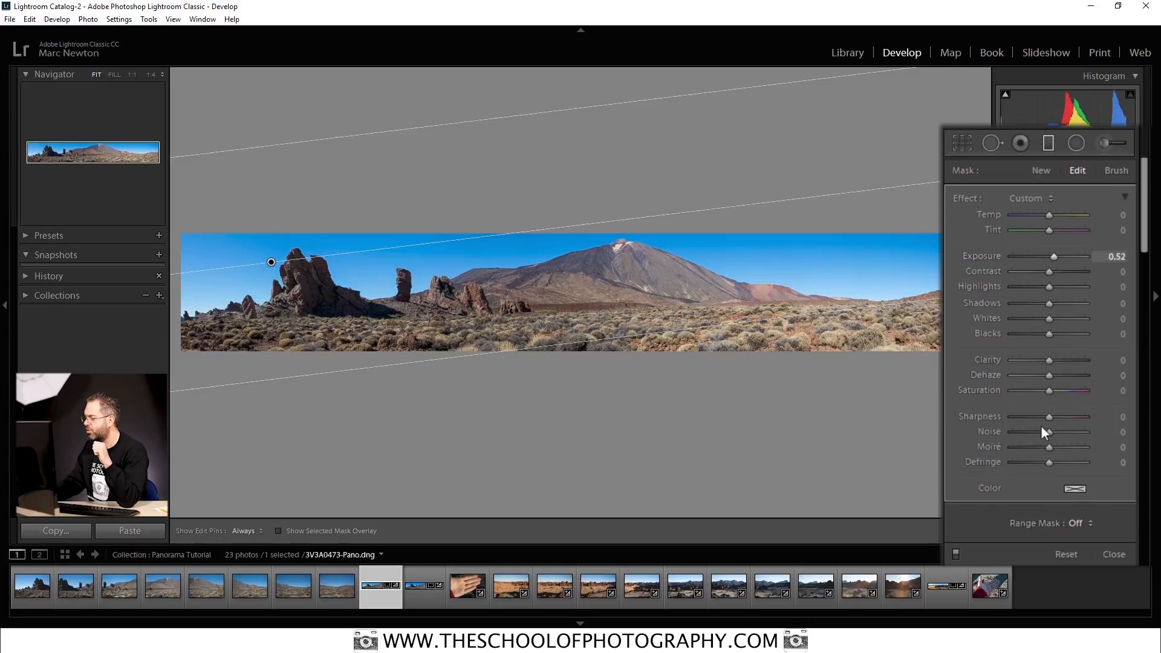
pyautogui.click(958, 552)
pyautogui.click(958, 553)
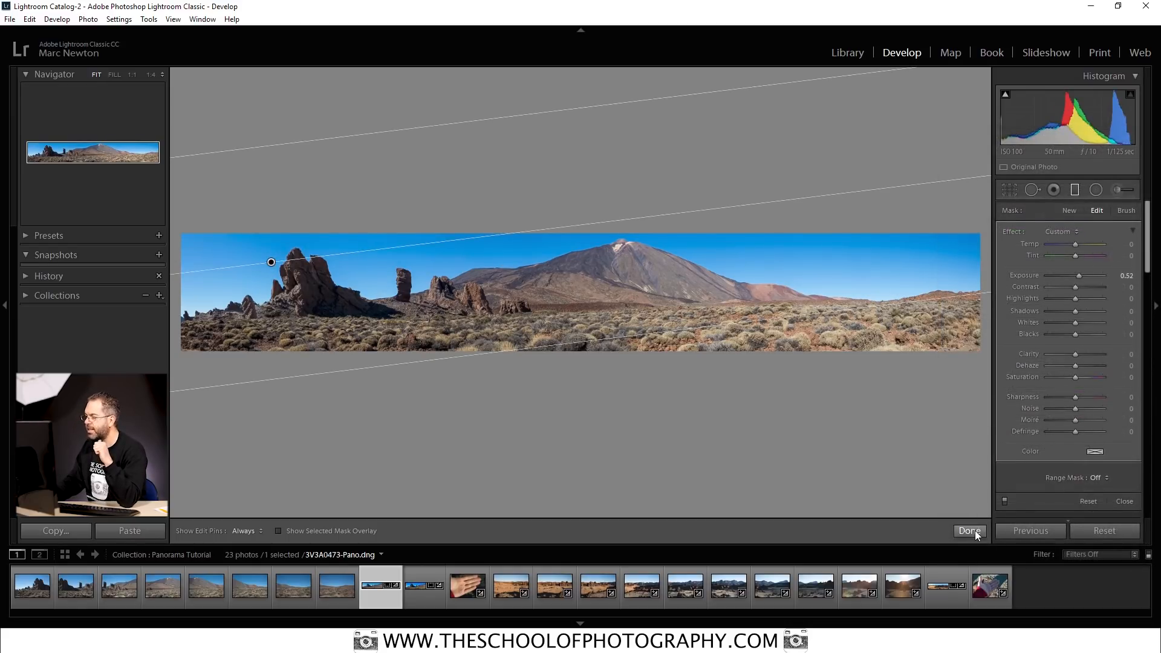
pyautogui.click(970, 531)
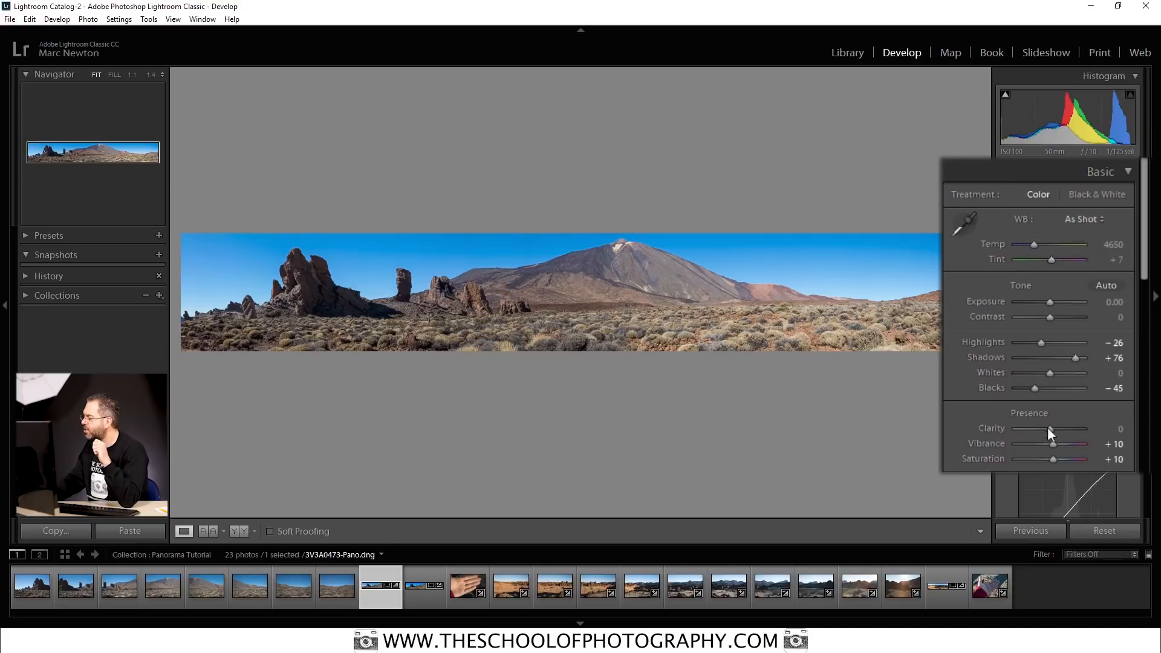
# Step: Set Vibrance to +19 and Saturation to +17, and change the camera calibration profile to Camera Landscape
pyautogui.moveTo(1054, 444)
pyautogui.mouseDown()
pyautogui.moveTo(1064, 442)
pyautogui.moveTo(1059, 457)
pyautogui.mouseUp()
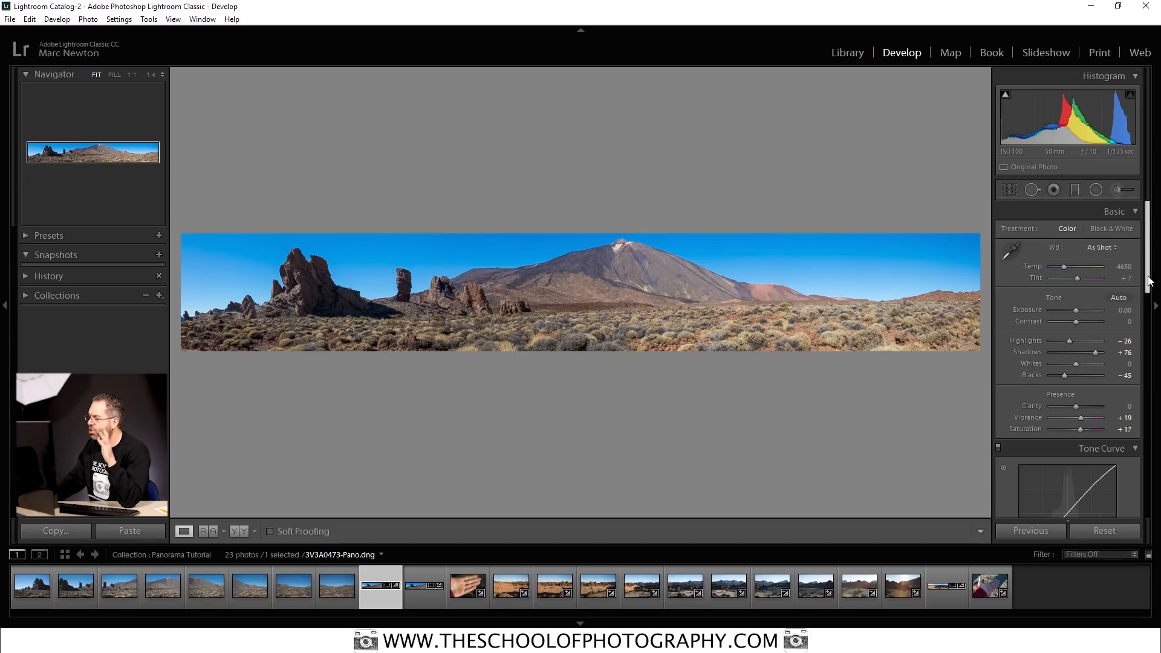
pyautogui.moveTo(1150, 280); pyautogui.dragTo(1148, 511)
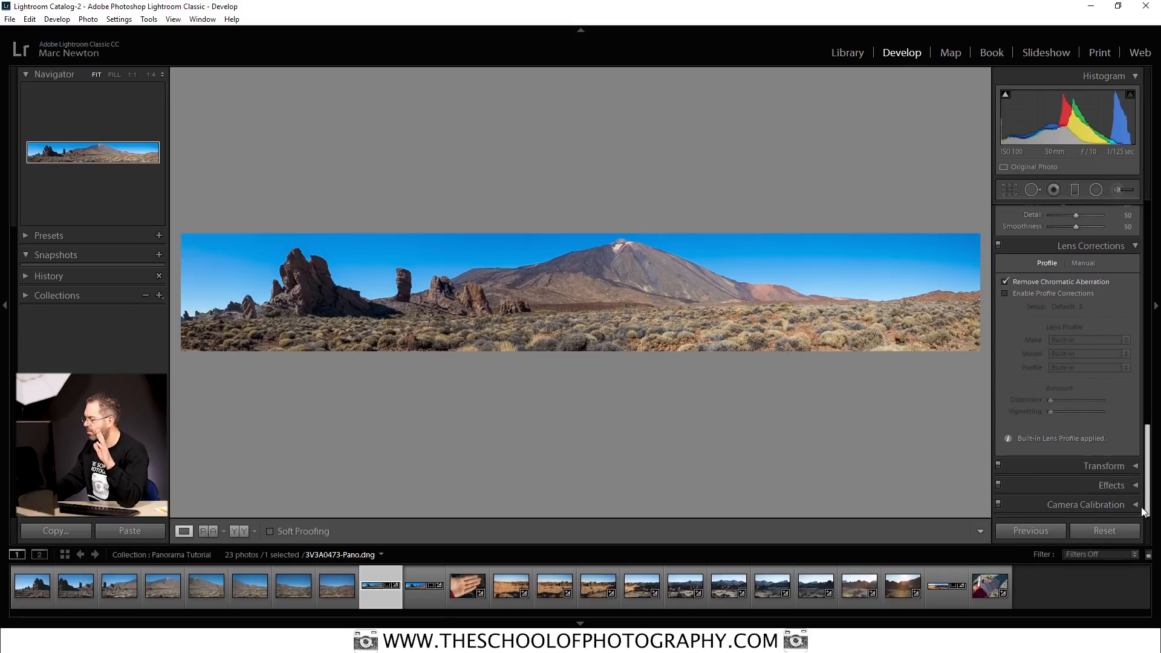
pyautogui.click(1135, 507)
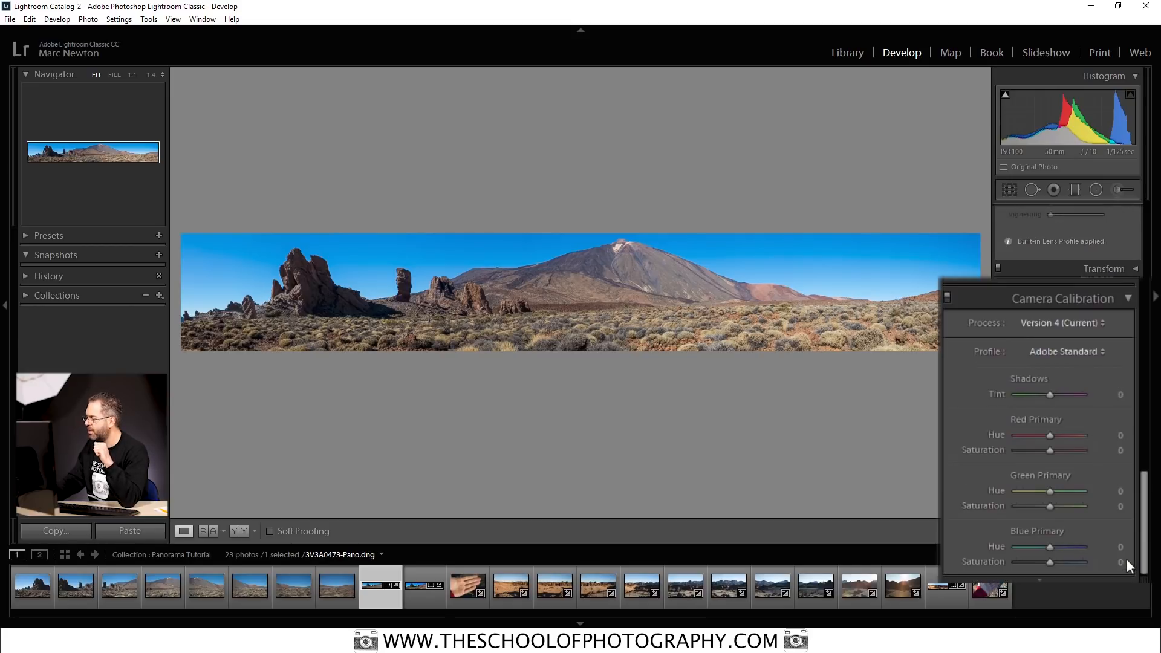
pyautogui.click(1101, 352)
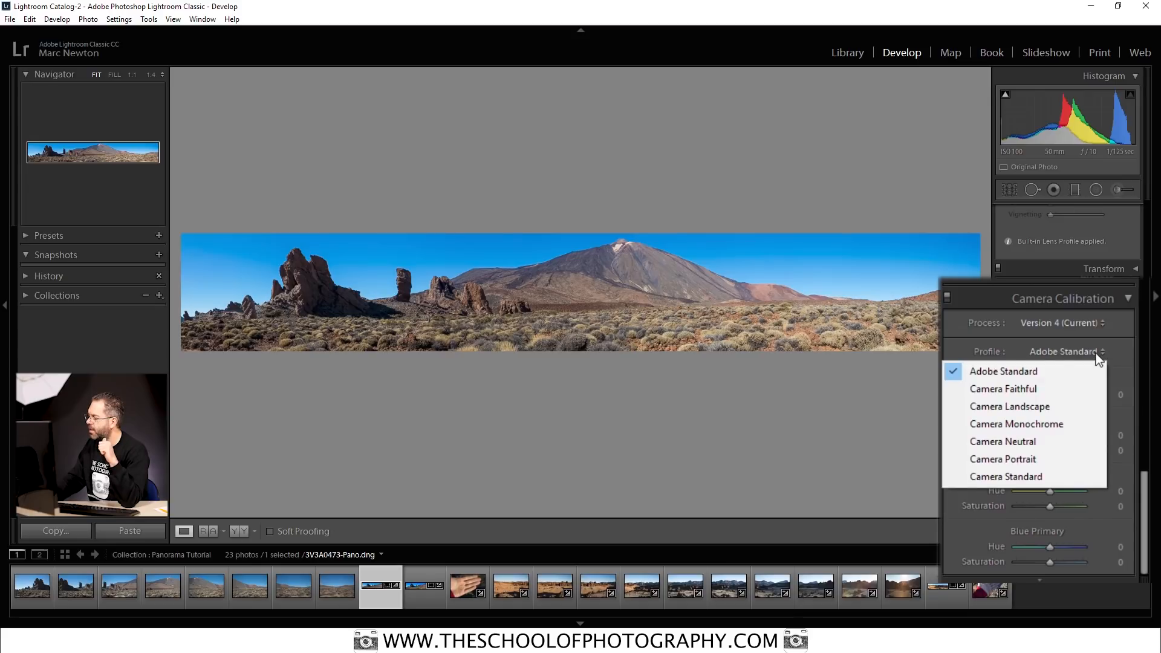
pyautogui.click(1035, 407)
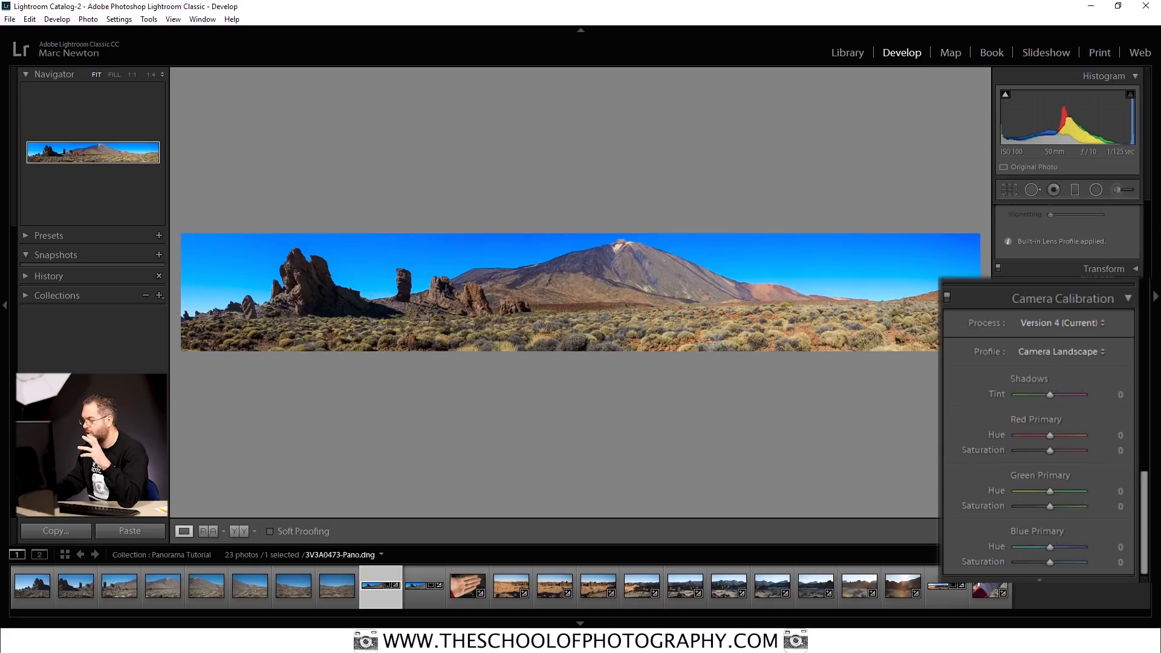
# Step: Set the panorama's Vibrance to +7, Saturation to +10 and Shadows to +100
pyautogui.moveTo(1144, 520); pyautogui.dragTo(1159, 237)
pyautogui.moveTo(1055, 429); pyautogui.dragTo(1051, 413)
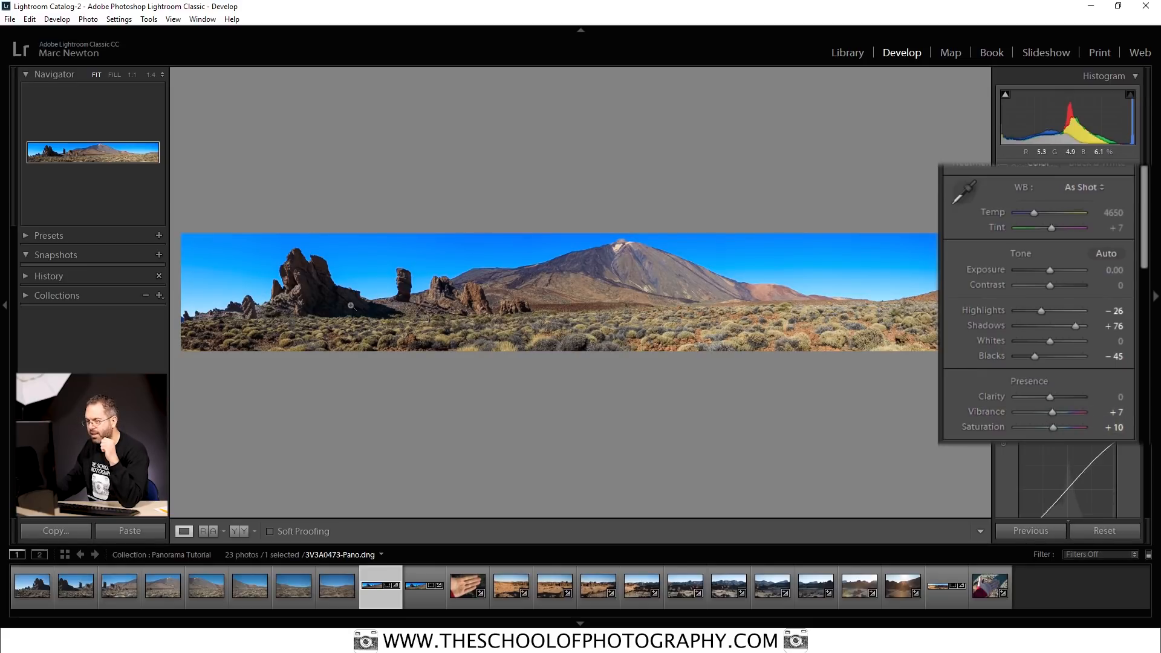
pyautogui.moveTo(1077, 325); pyautogui.dragTo(1087, 325)
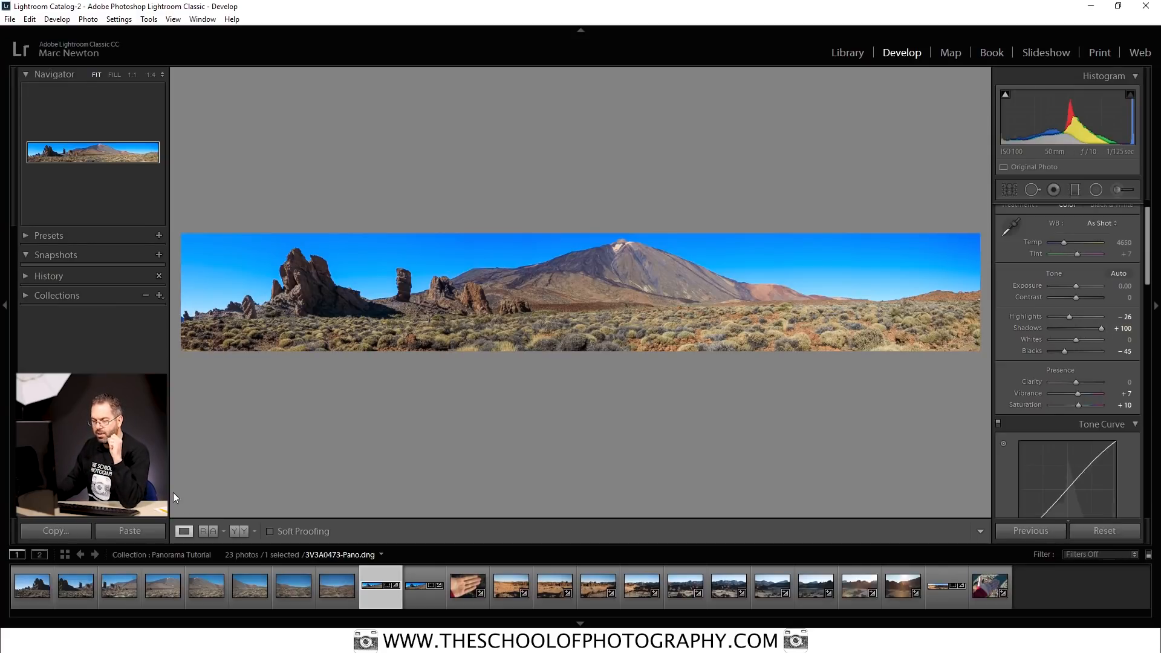
# Step: Compare the panorama before and after editing side by side at 1:8, examining the rocks, mountain and scrubland across its width
pyautogui.click(244, 532)
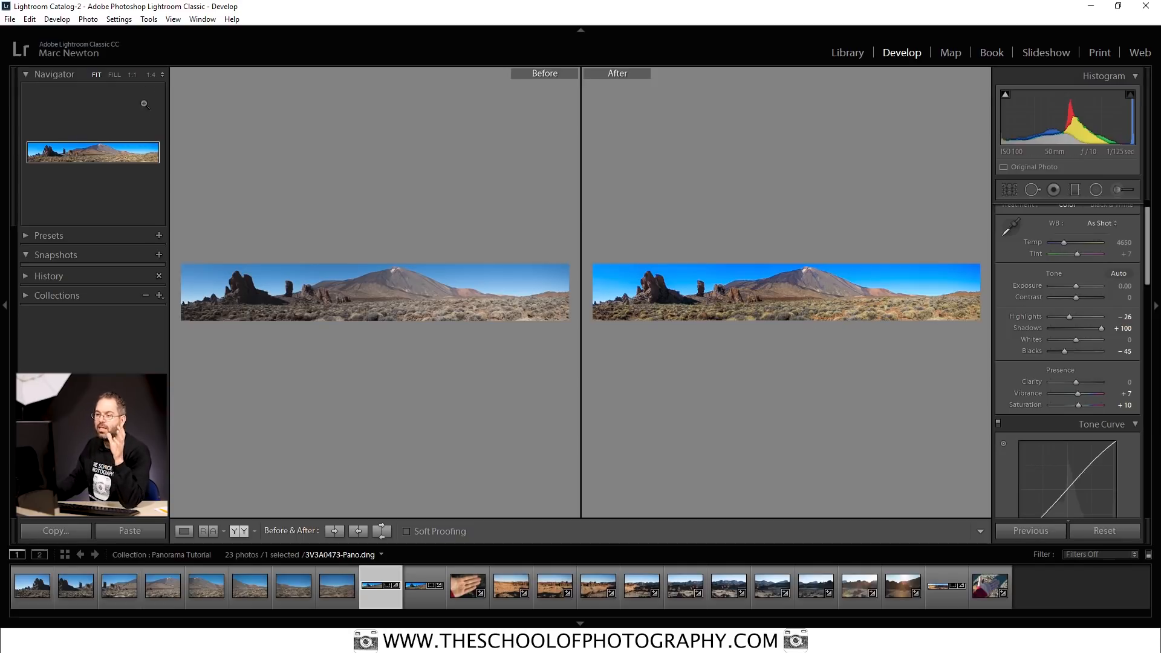
pyautogui.click(779, 291)
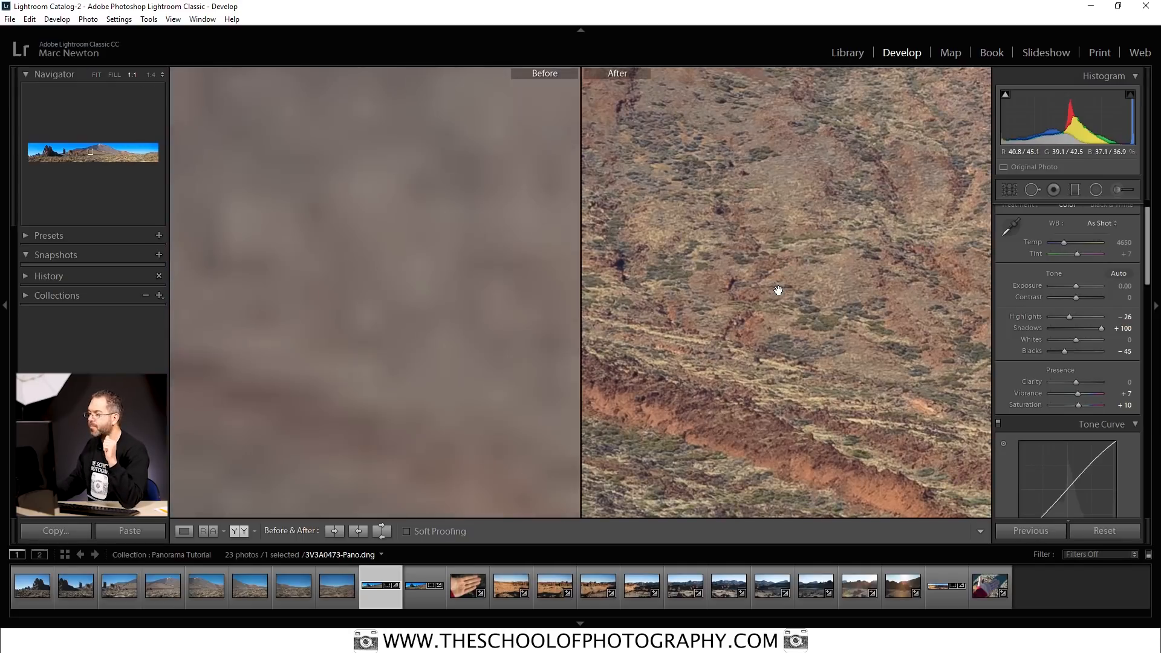
pyautogui.click(161, 75)
pyautogui.click(136, 103)
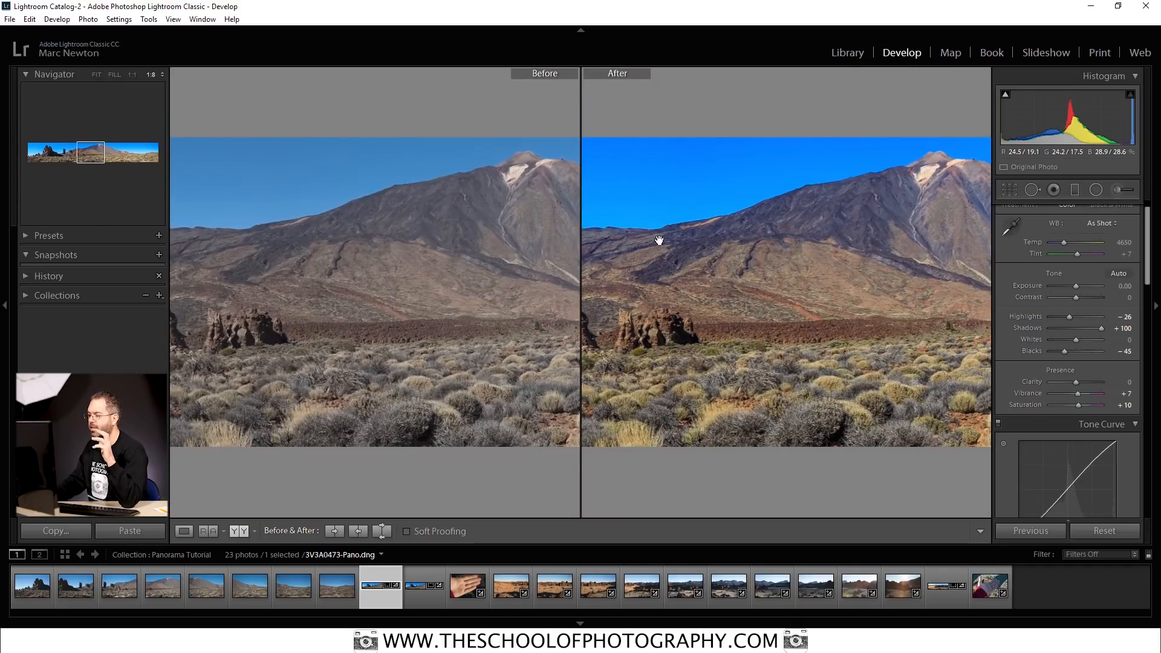
pyautogui.moveTo(680, 295); pyautogui.dragTo(920, 293)
pyautogui.moveTo(693, 296)
pyautogui.mouseDown()
pyautogui.moveTo(812, 302)
pyautogui.moveTo(666, 300)
pyautogui.mouseUp()
pyautogui.moveTo(841, 288); pyautogui.dragTo(638, 300)
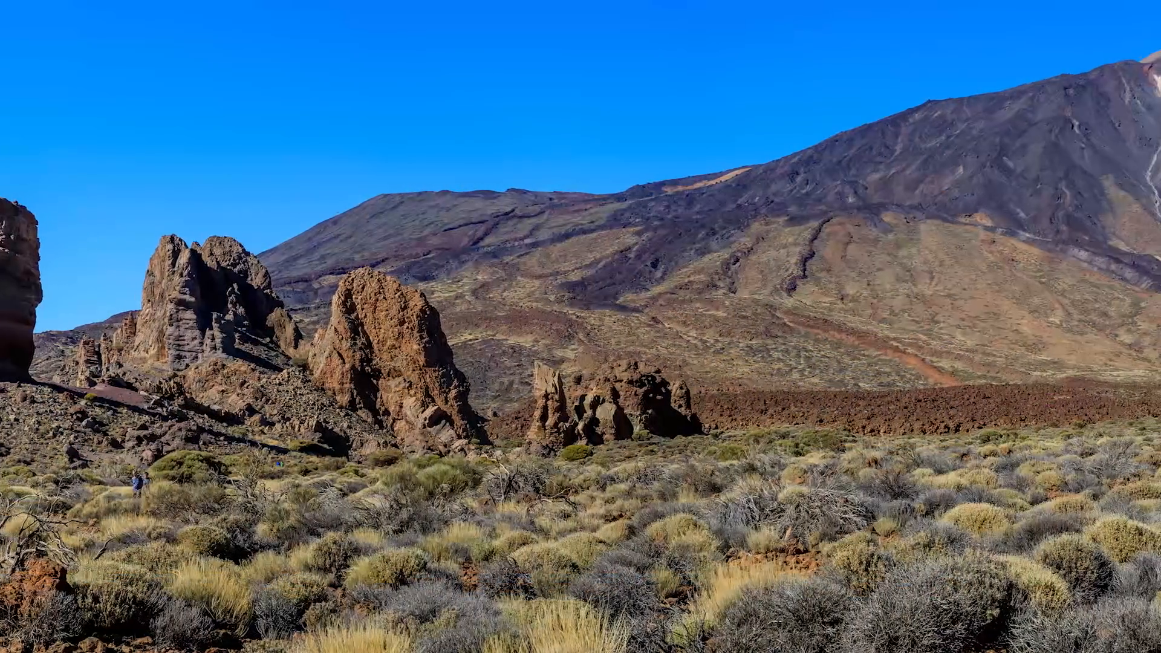